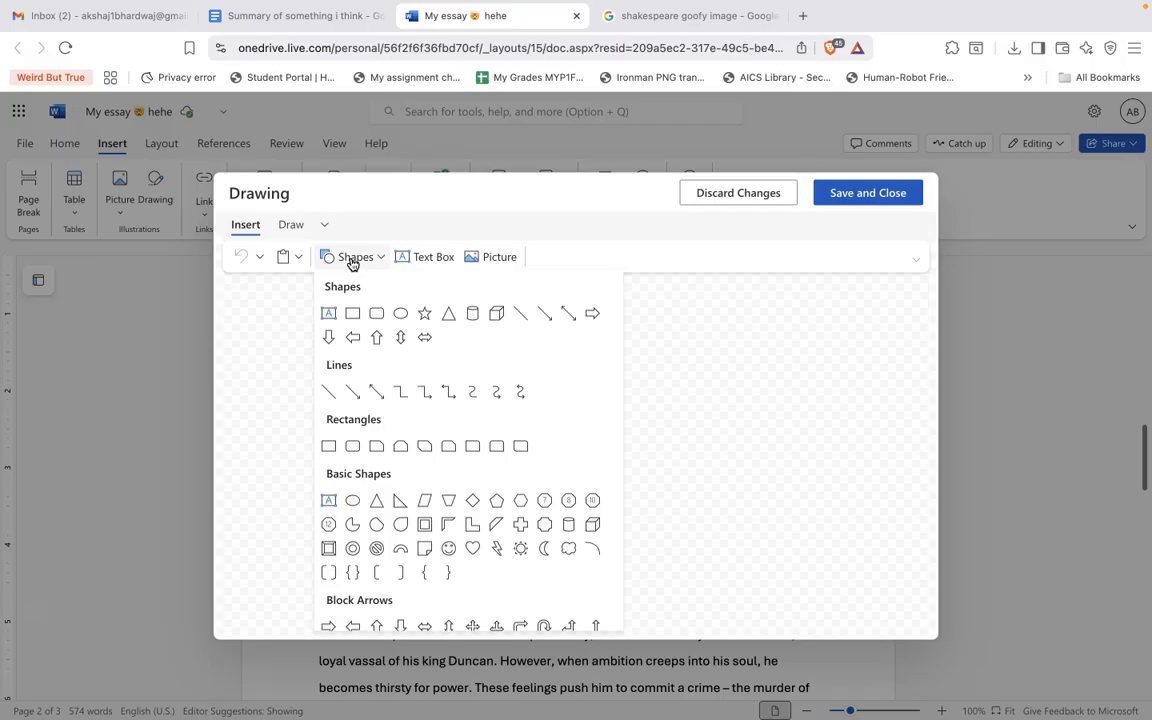
Draw a wide cylinder shape in the drawing canvas and save it into the document.
click(135, 505)
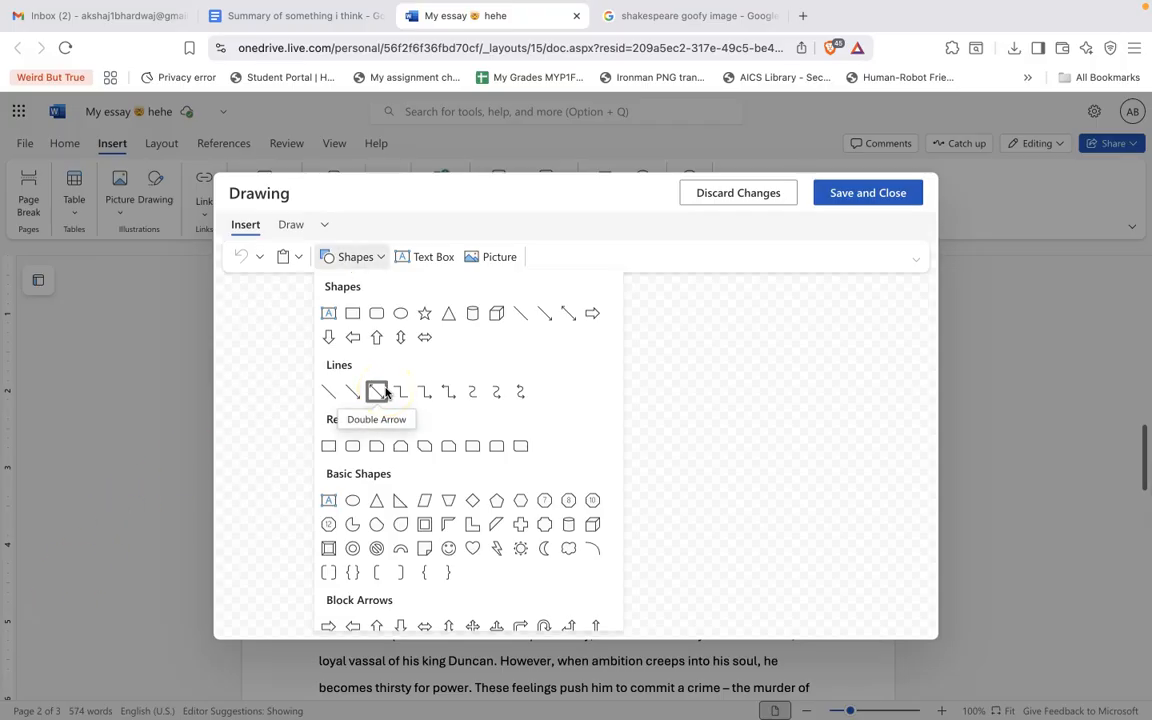
click(472, 314)
mouse_move(345, 345)
mouse_down()
mouse_move(540, 460)
mouse_move(489, 567)
mouse_move(573, 337)
mouse_move(579, 496)
mouse_move(563, 620)
mouse_move(536, 618)
mouse_move(457, 444)
mouse_move(375, 392)
mouse_move(411, 388)
mouse_move(728, 602)
mouse_move(693, 604)
mouse_move(414, 519)
mouse_move(347, 576)
mouse_move(361, 601)
mouse_move(812, 419)
mouse_move(982, 571)
mouse_move(887, 522)
mouse_move(820, 512)
mouse_up()
click(841, 173)
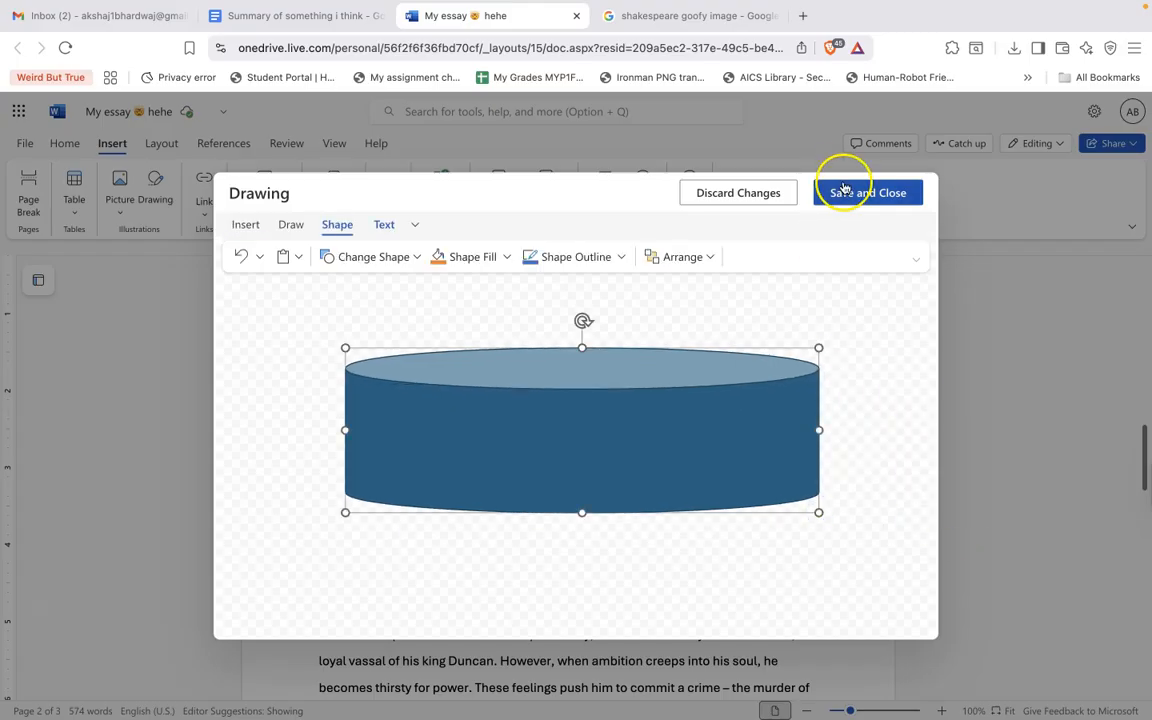
Reopen the cylinder drawing, add the text "This is a very wide fat cylinder" inside it, and save.
click(561, 476)
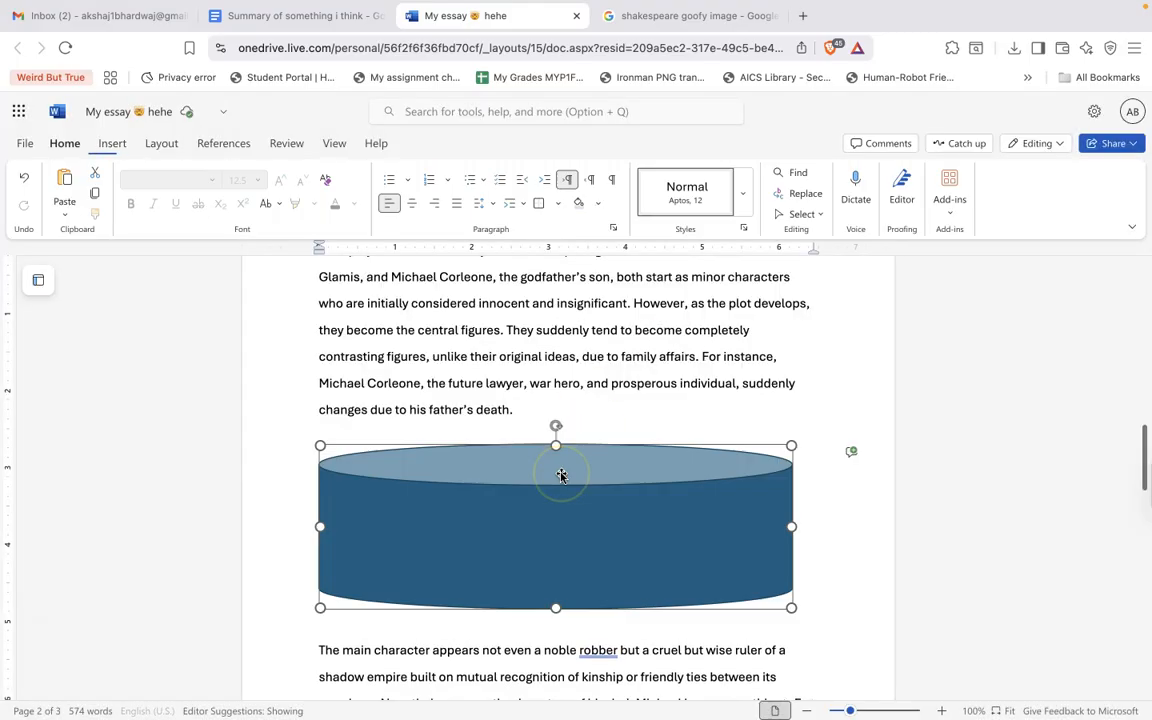
click(849, 529)
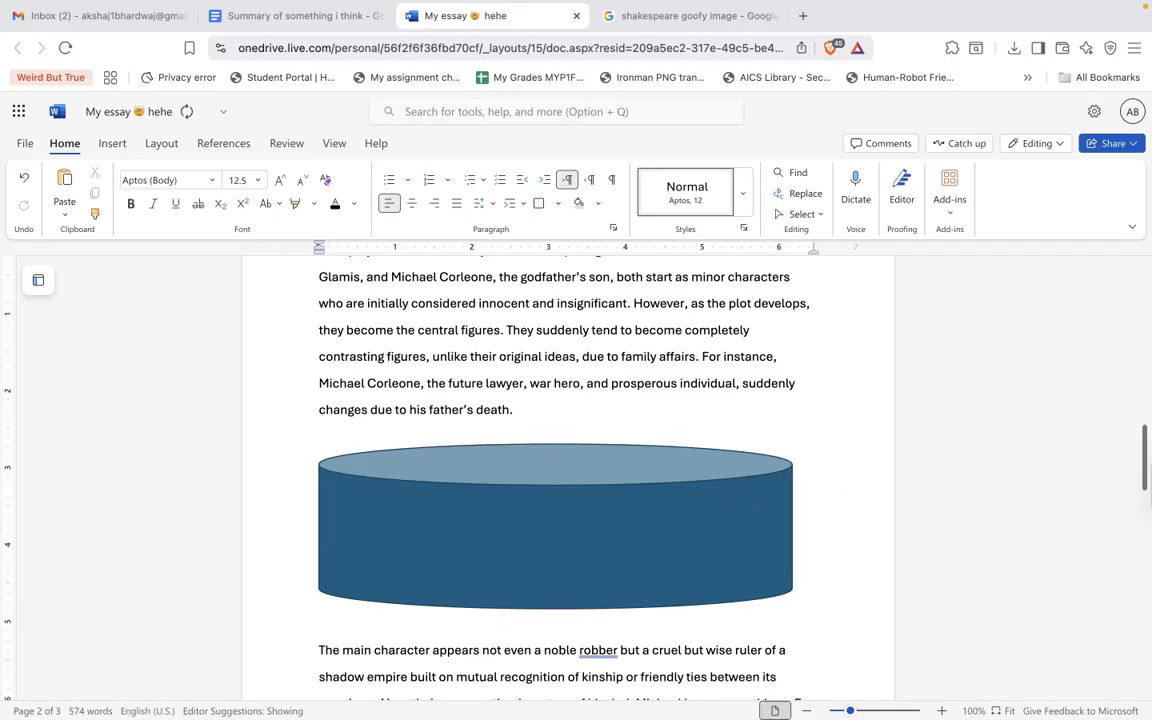
double_click(614, 448)
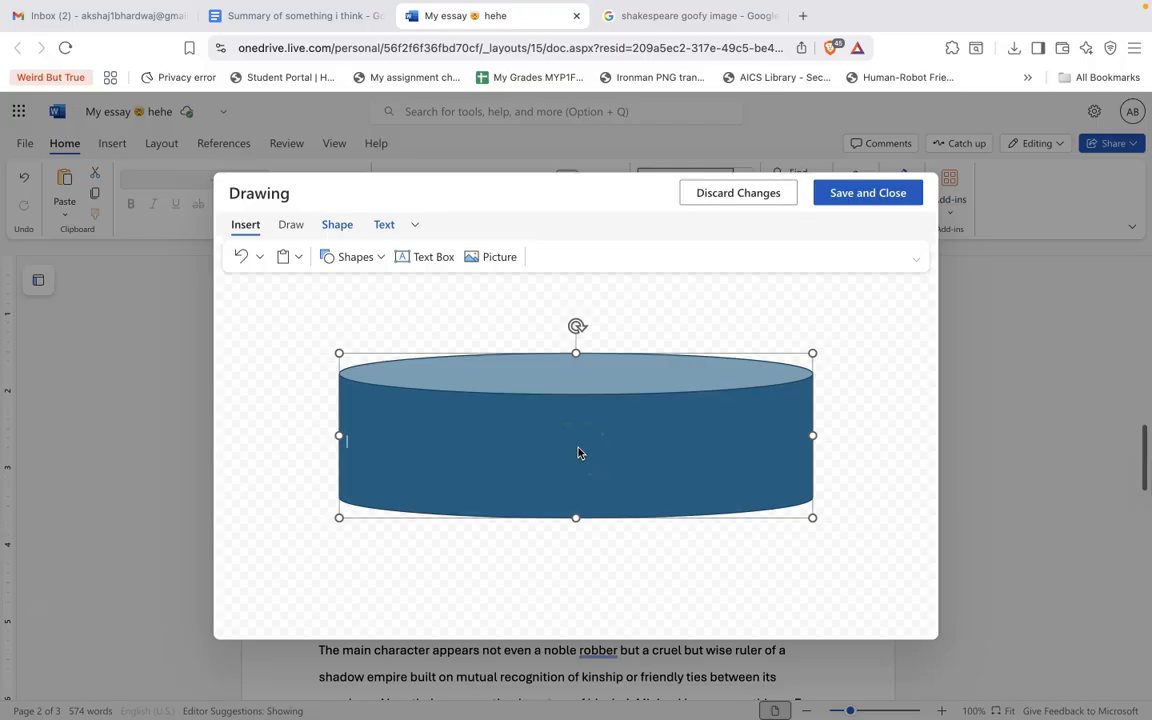
click(578, 450)
text(This is a very wide fat cyl)
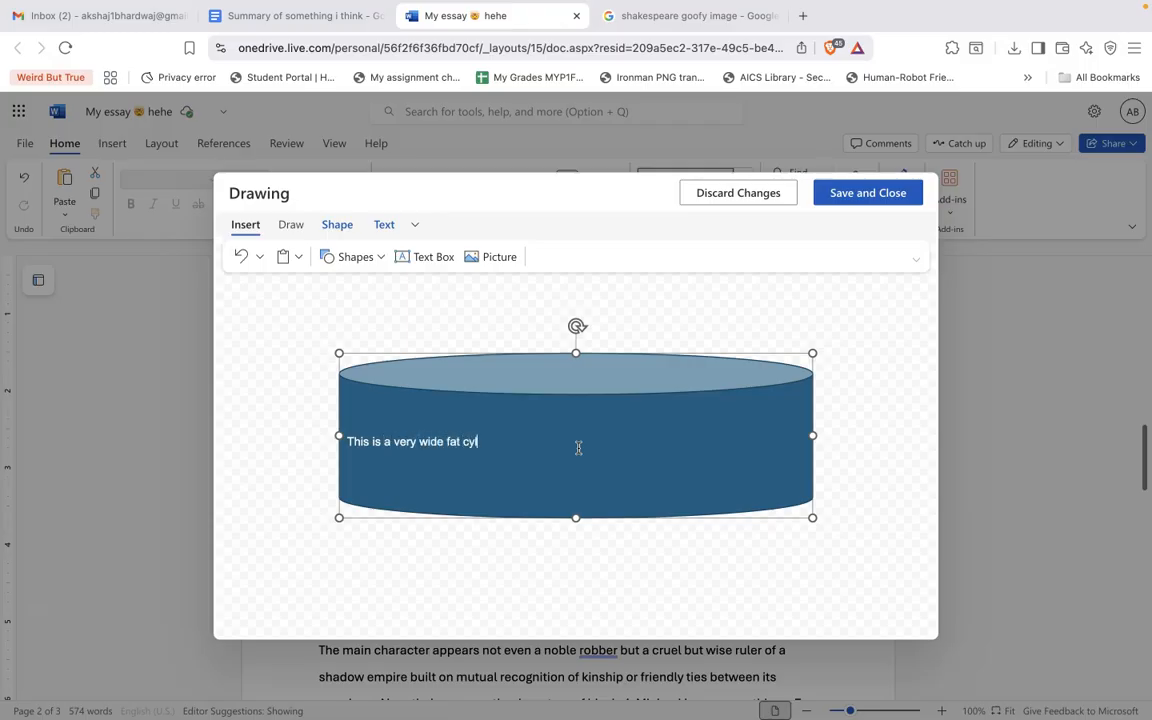
click(887, 193)
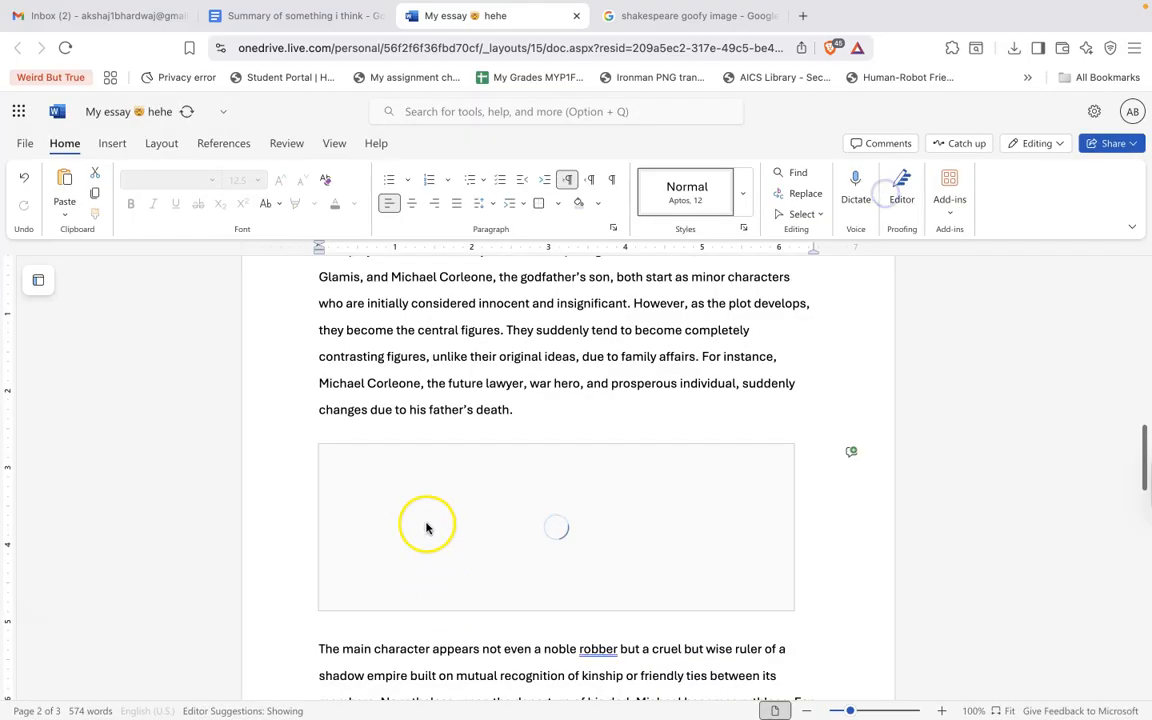
Insert a new drawing at the essay's end with a text box reading "Hello i would like you to subscribe", shrunk to fit.
click(1007, 552)
scroll(868, 395, down, 3)
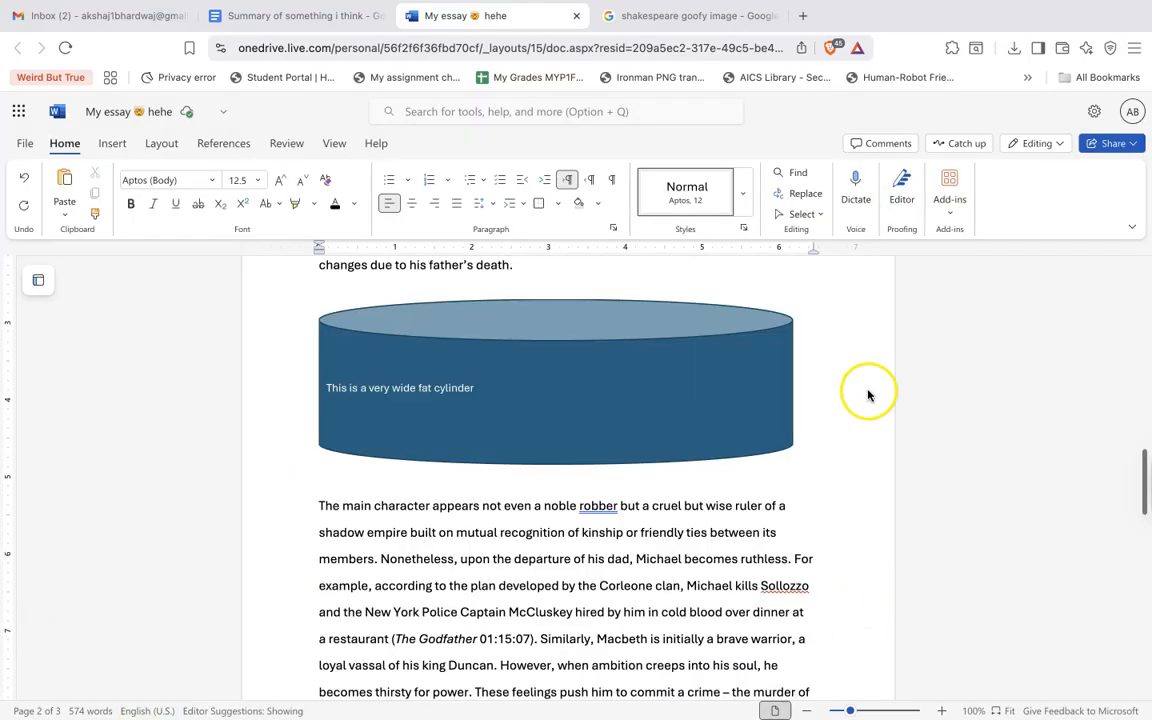
scroll(674, 589, down, 3)
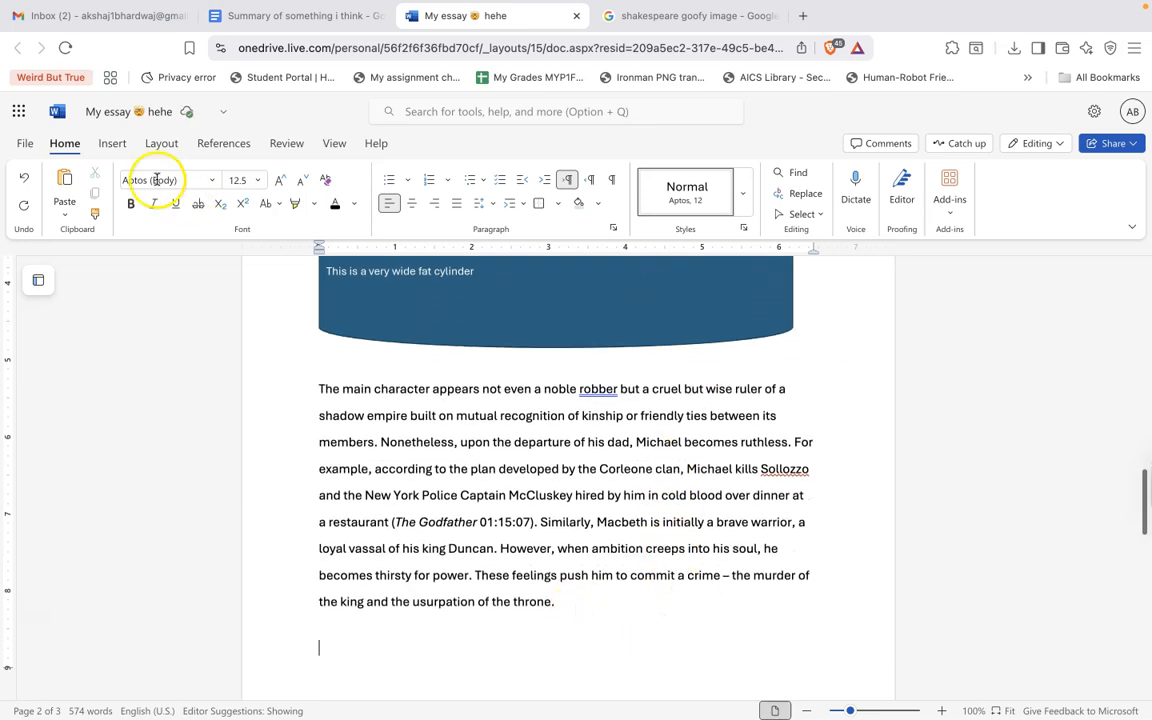
click(108, 145)
click(152, 192)
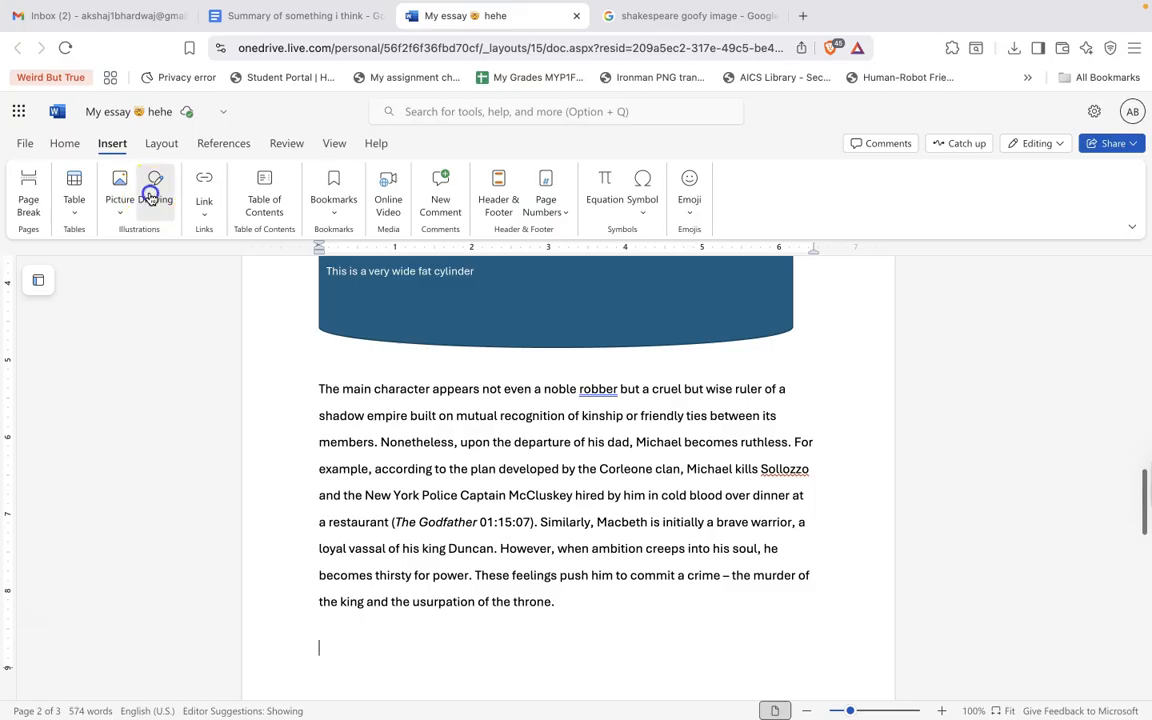
click(413, 258)
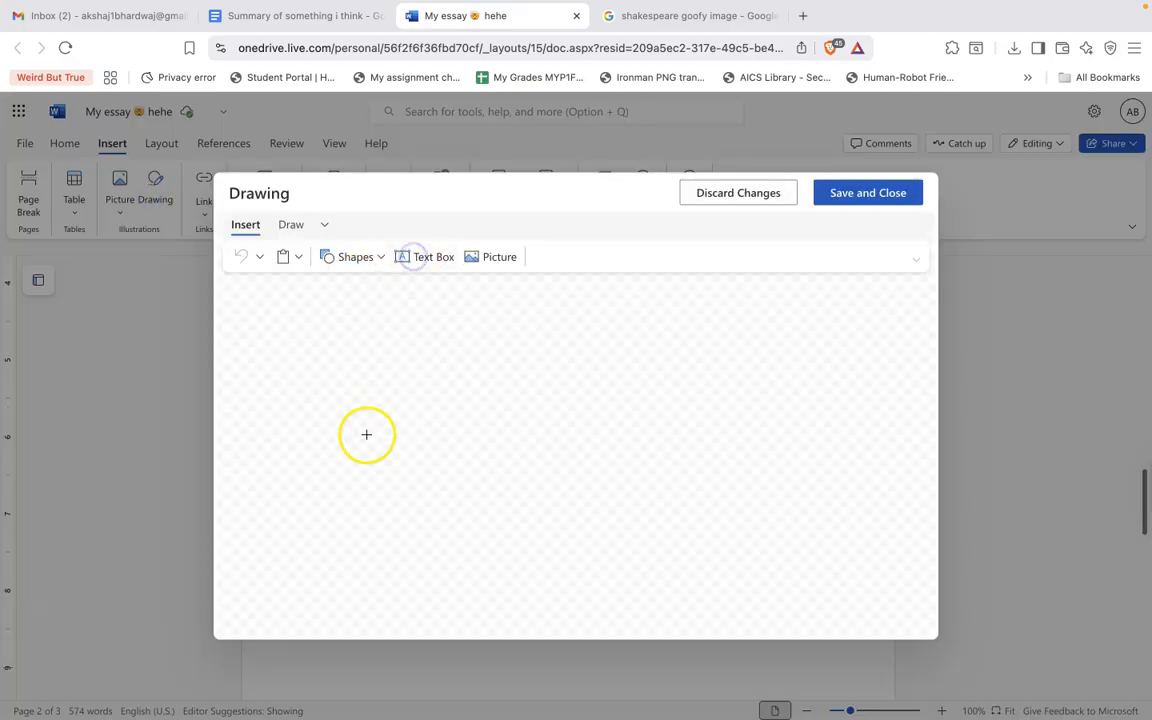
drag(320, 351, 778, 409)
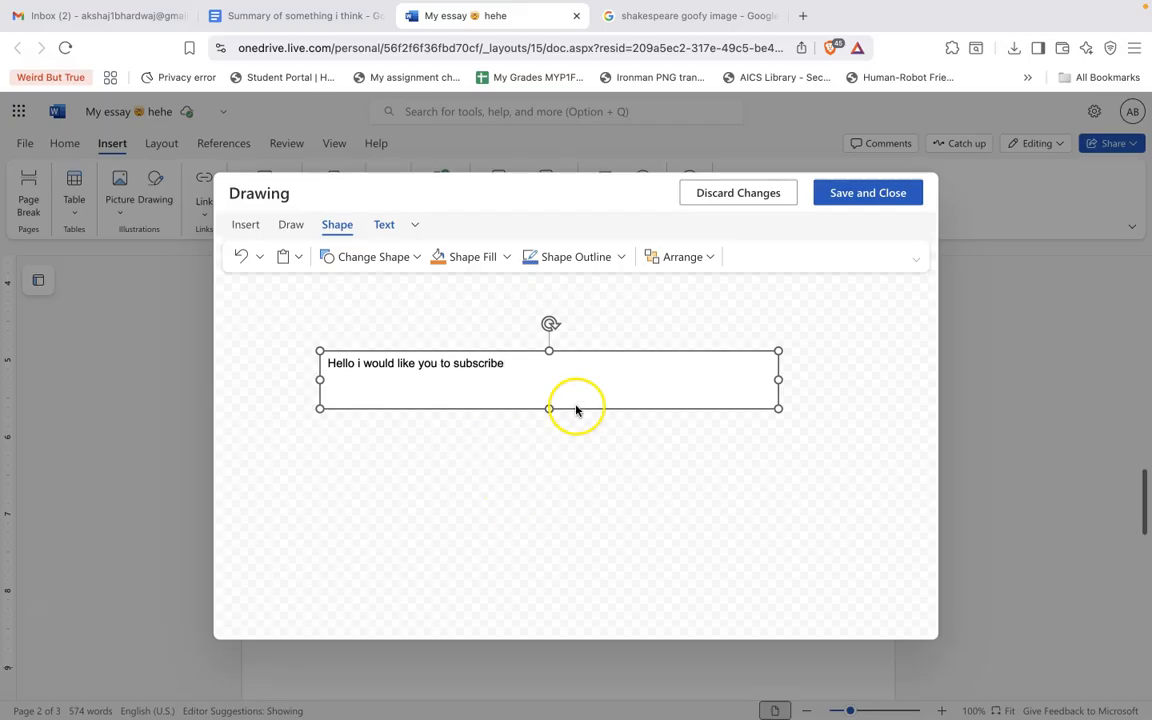
drag(778, 408, 576, 377)
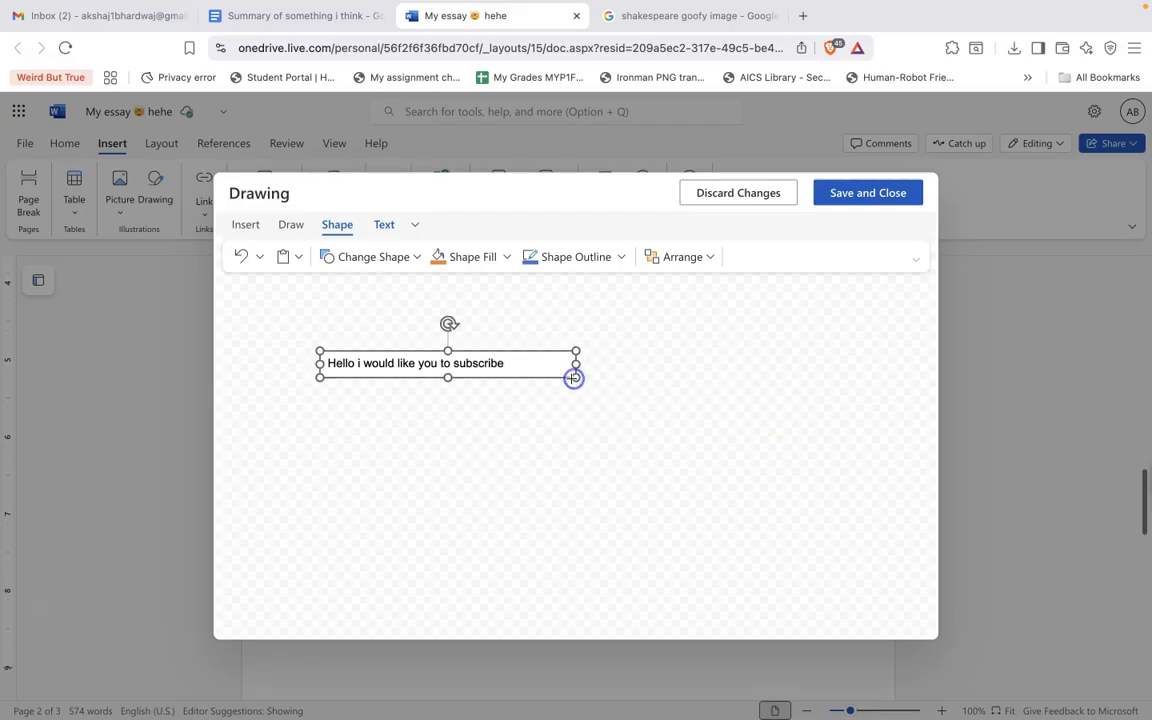
Fill the text box with the purple theme colour.
click(476, 257)
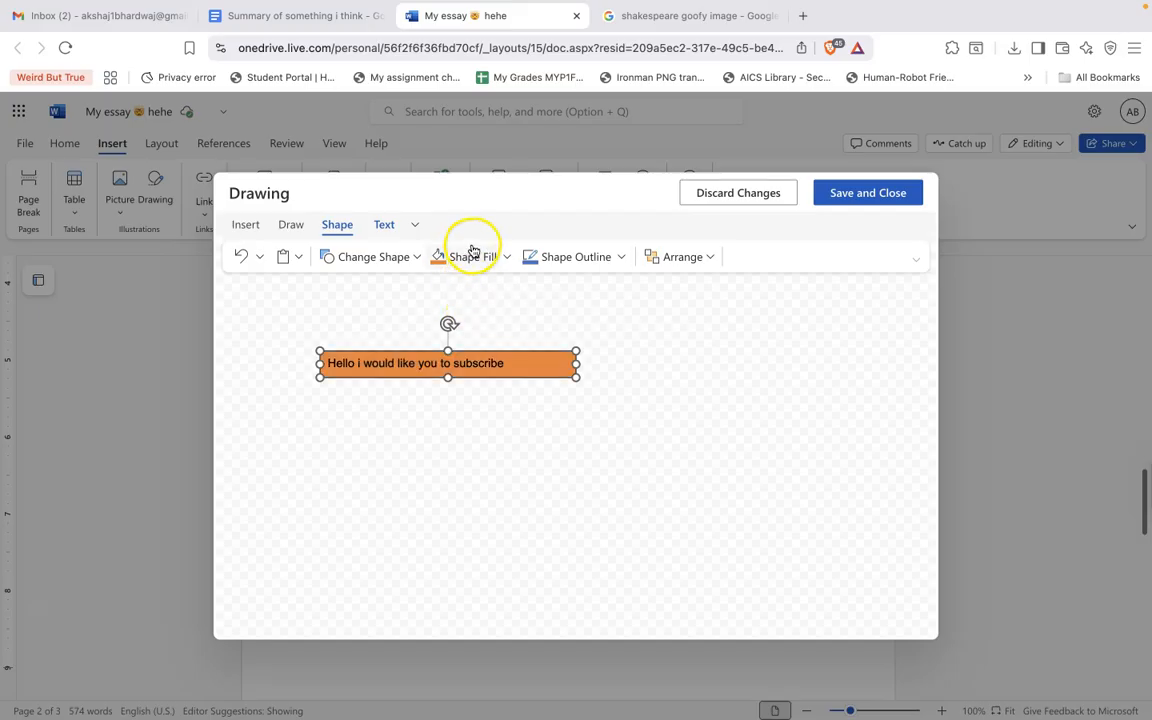
click(507, 257)
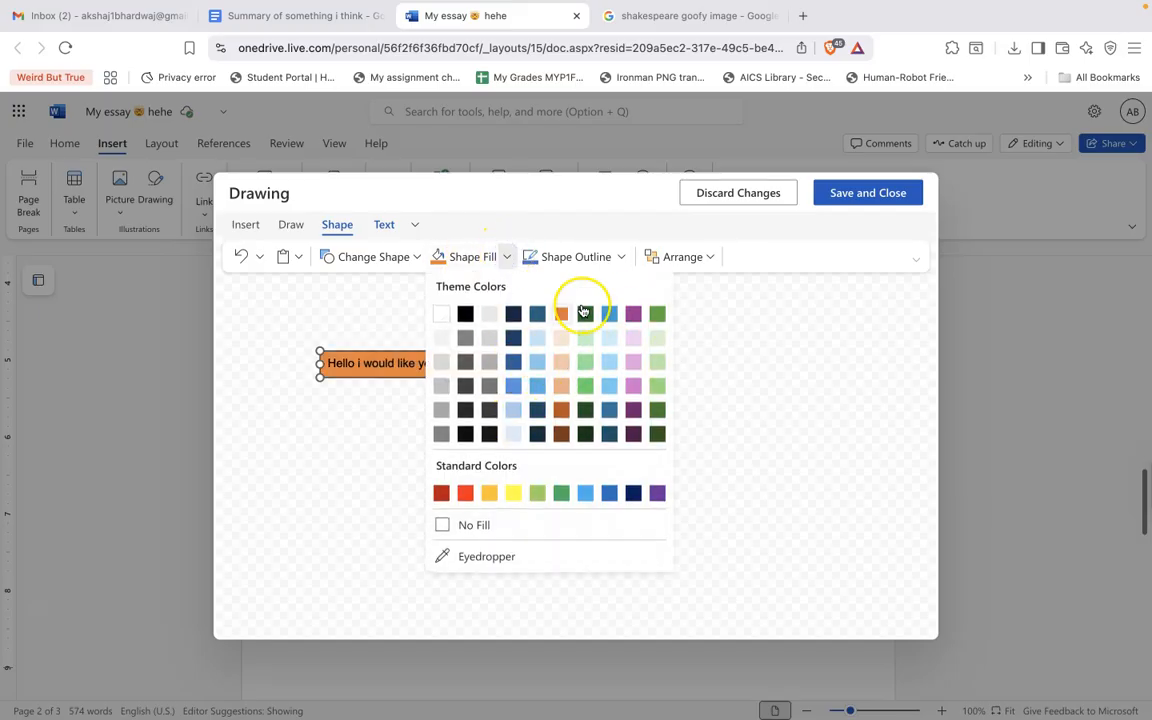
click(632, 316)
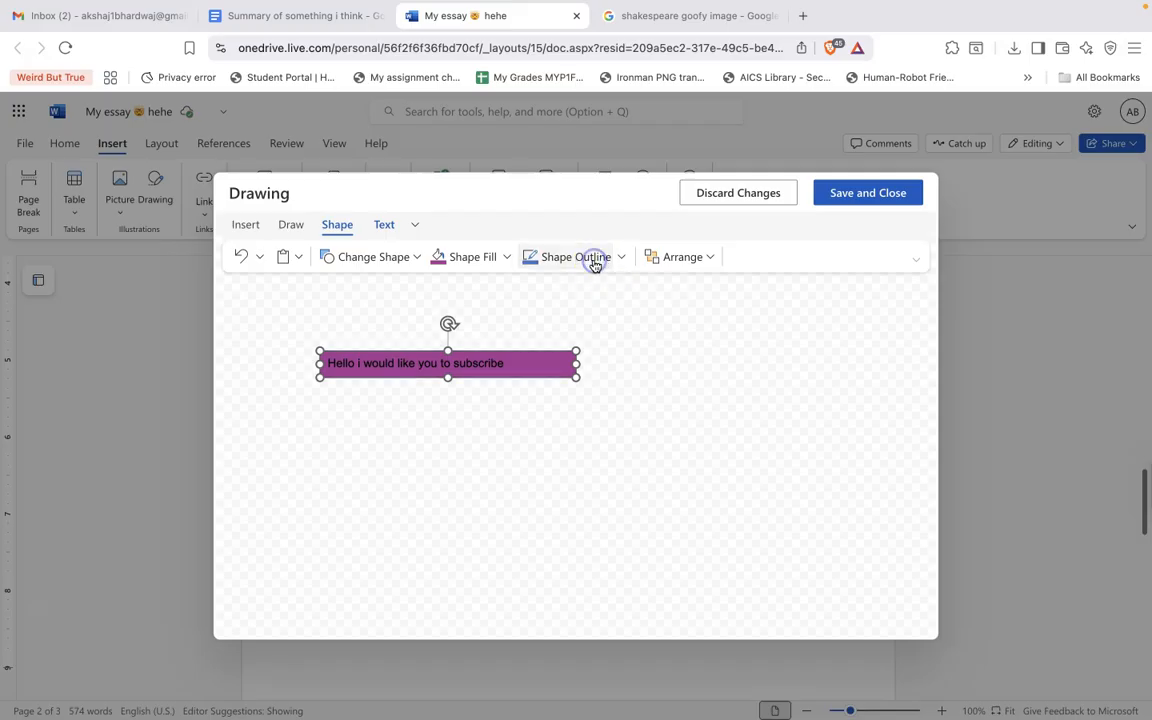
click(621, 258)
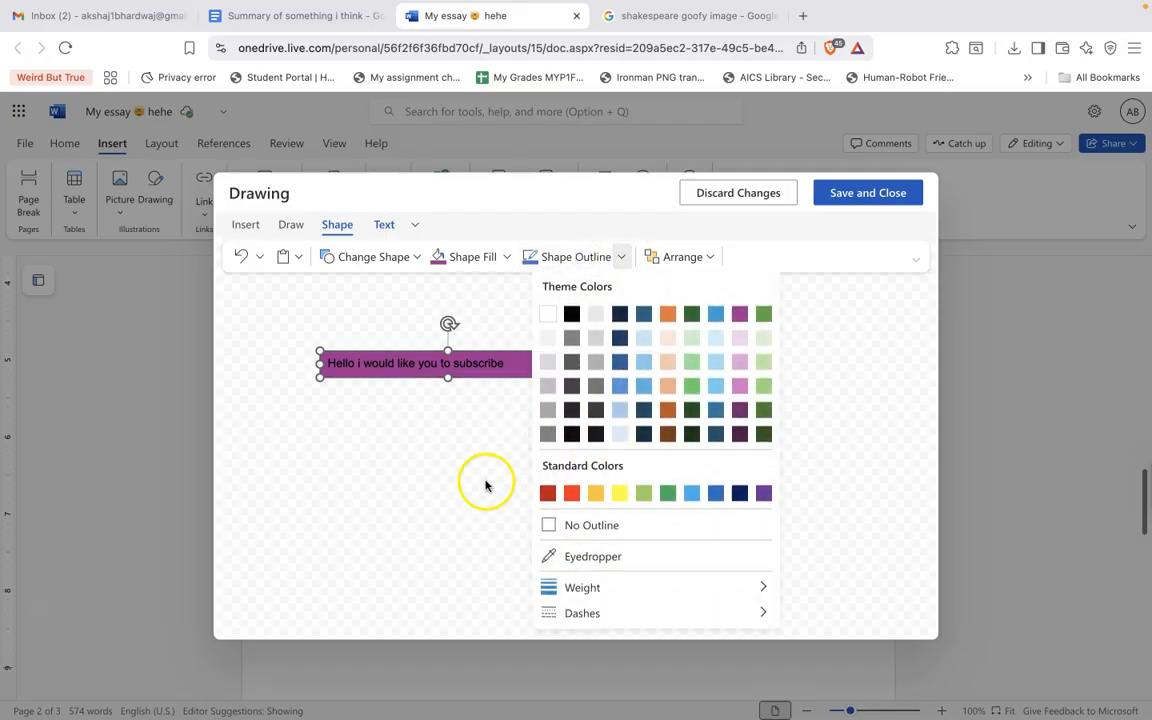
click(435, 465)
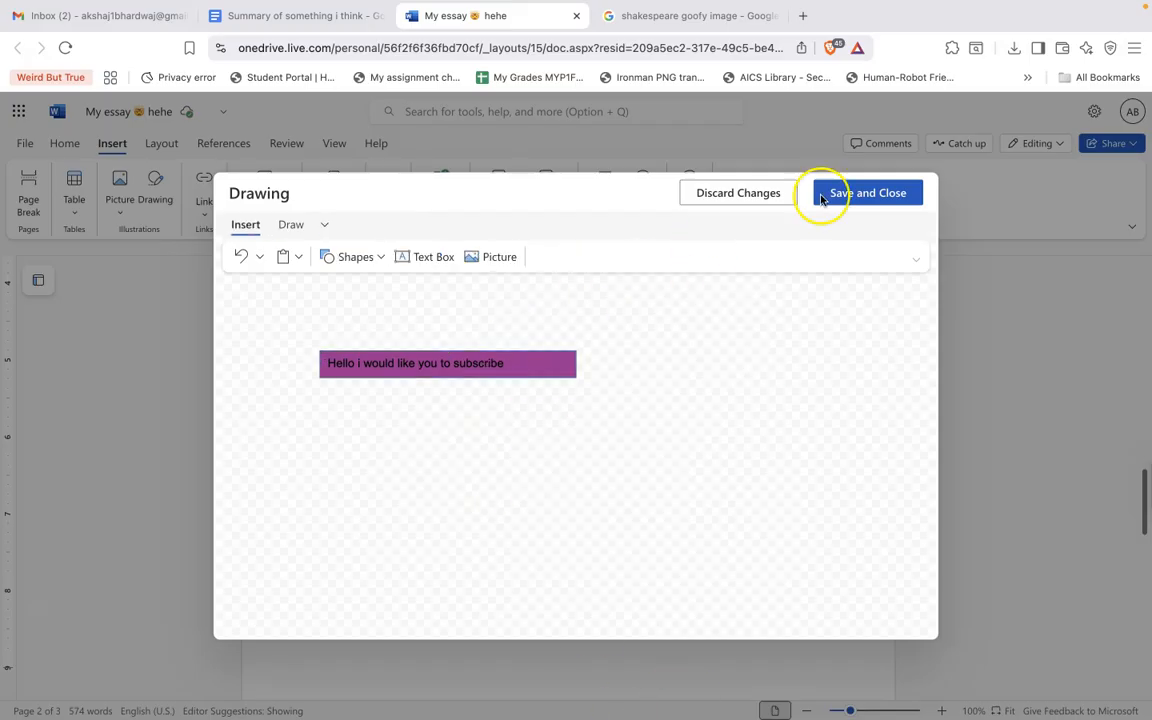
Draw a trapezoid shape below the text box and save the drawing.
click(343, 257)
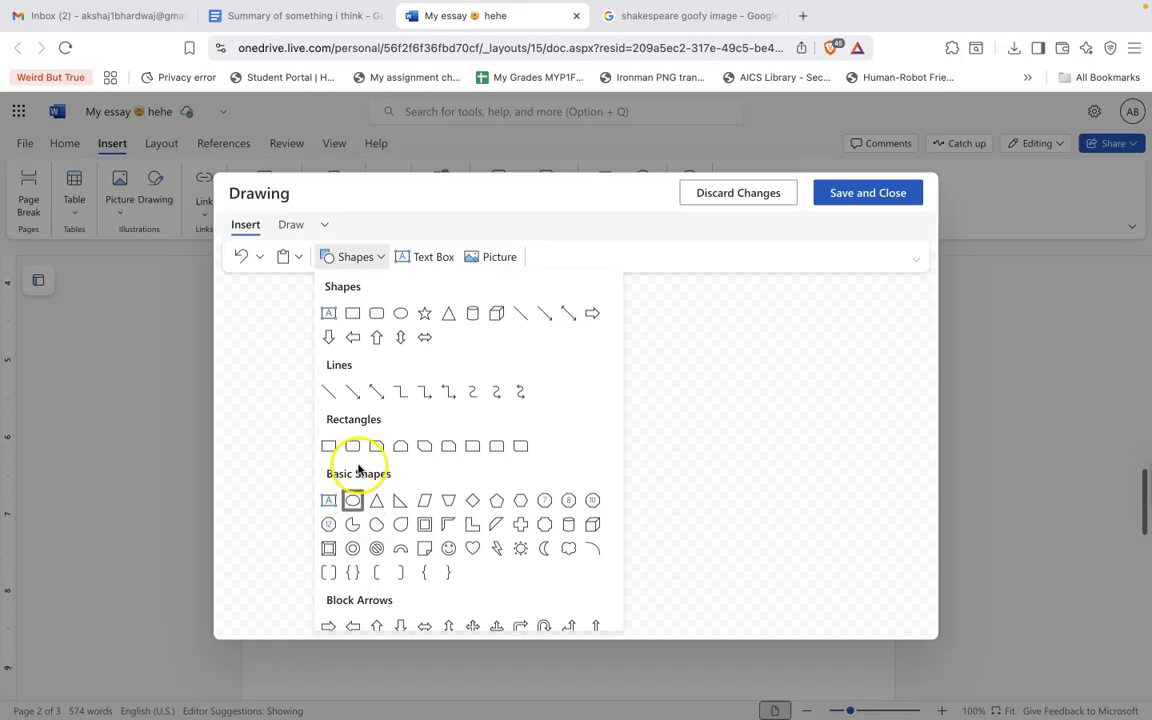
scroll(404, 524, down, 2)
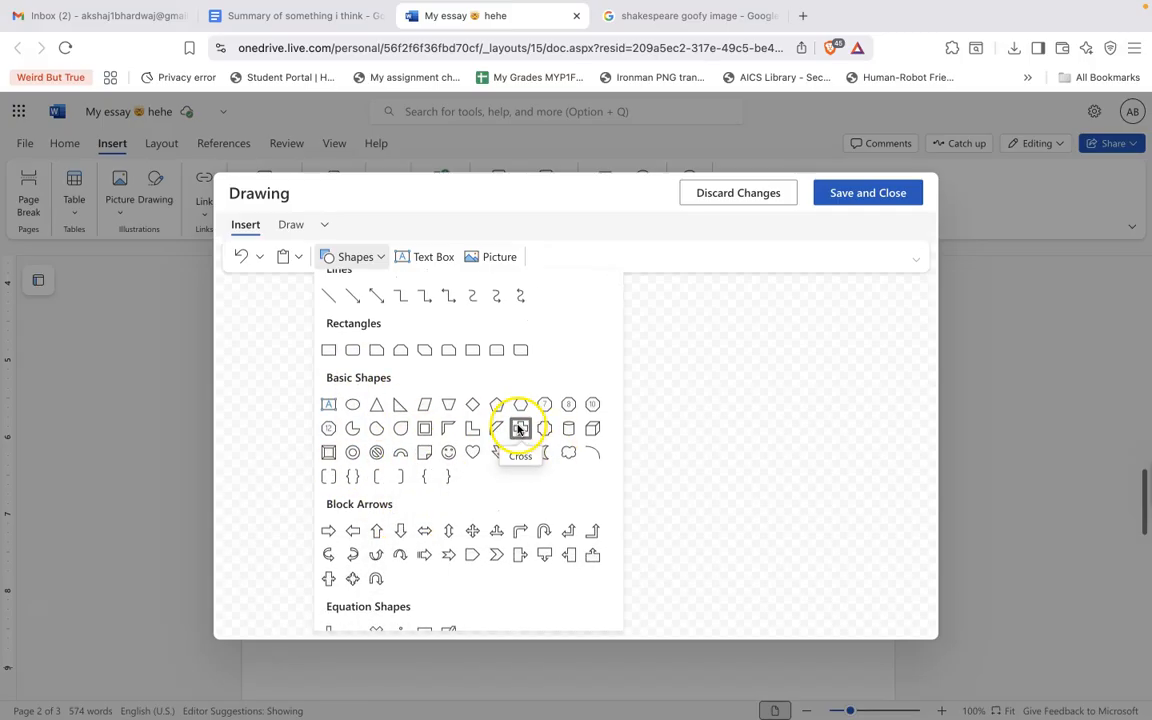
click(448, 404)
mouse_move(455, 466)
mouse_down()
mouse_move(728, 501)
mouse_move(784, 560)
mouse_up()
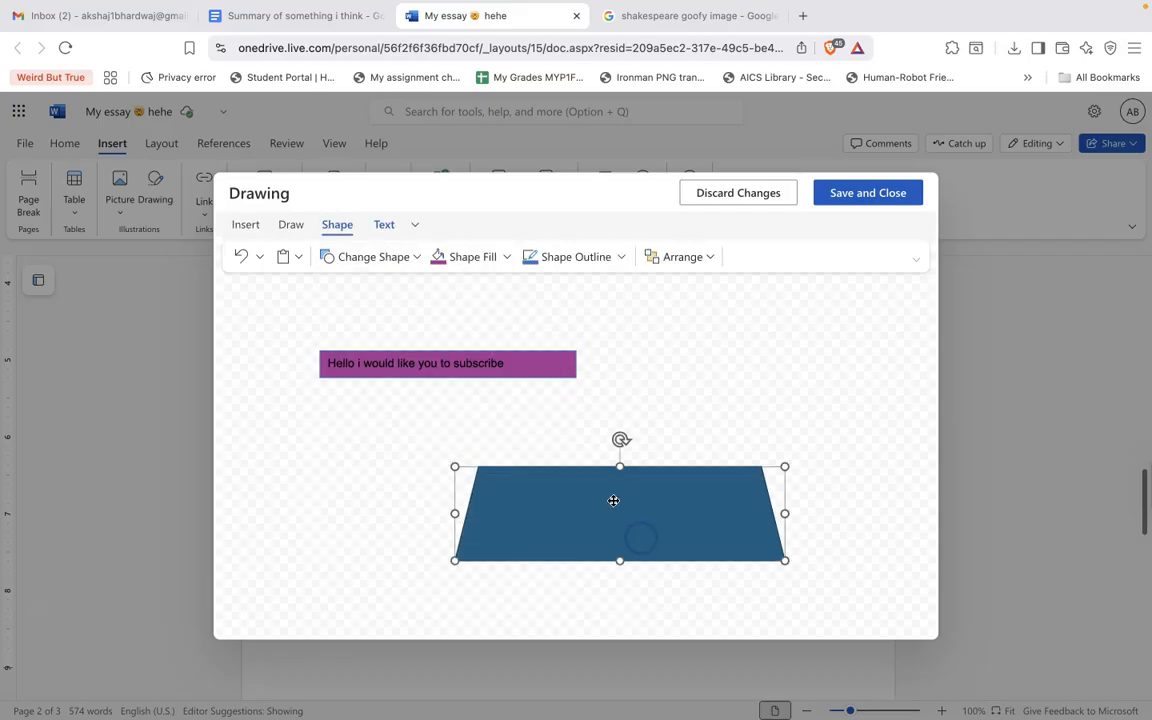
click(614, 588)
click(607, 524)
click(846, 192)
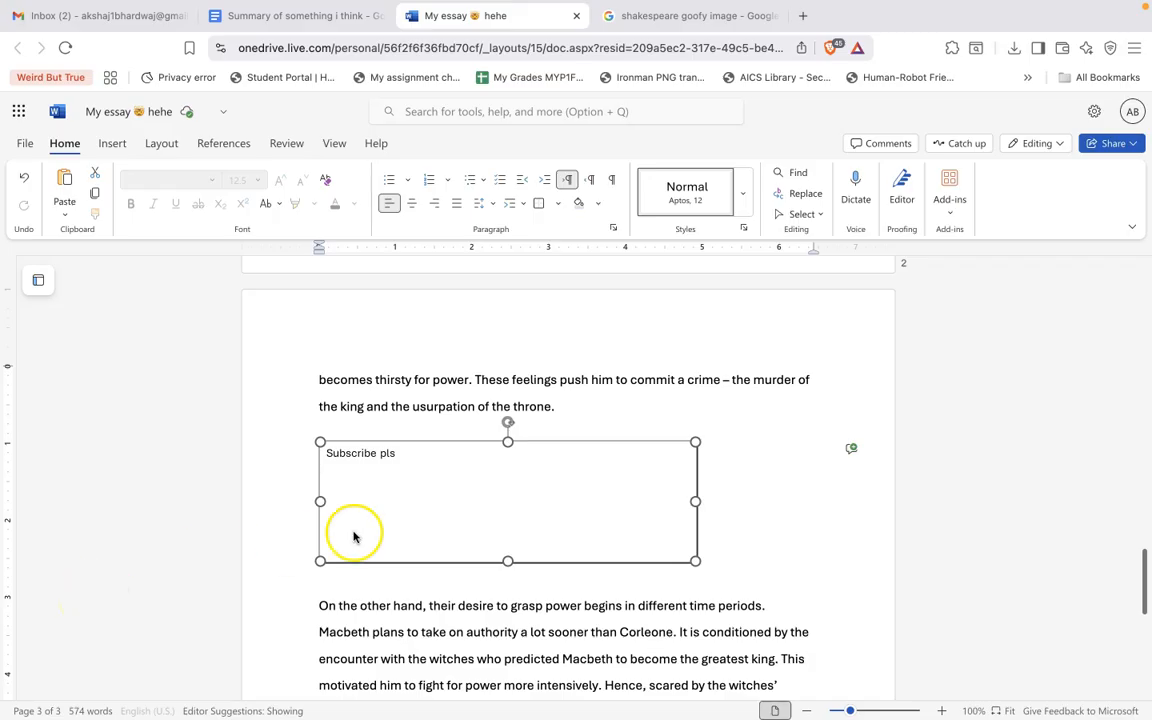
Edit the "Subscribe pls" text box drawing, replace its text with "hello", and shrink the box.
double_click(380, 462)
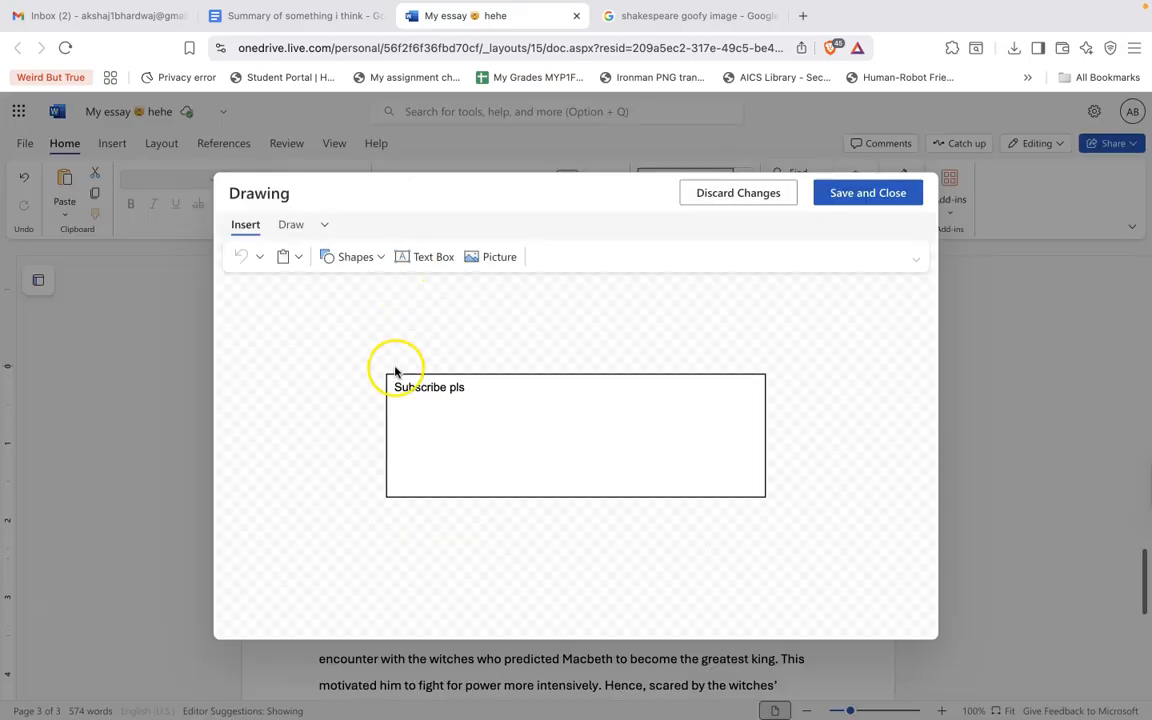
click(458, 389)
key(BackSpace)
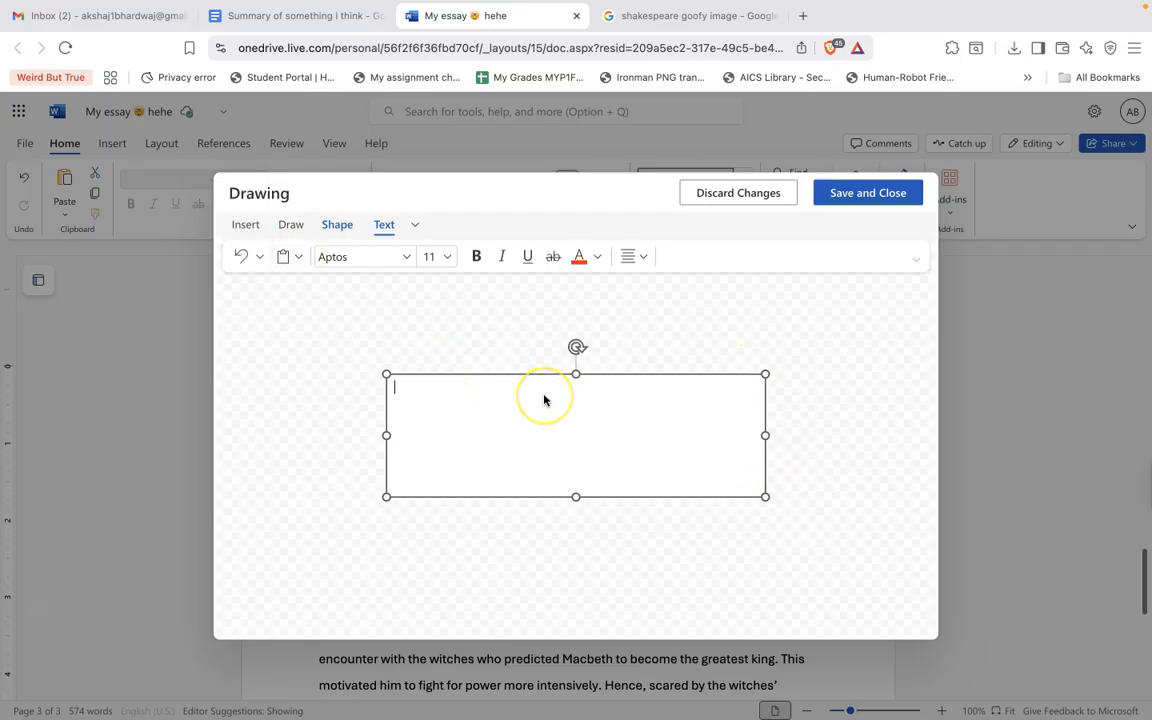
text(hello)
drag(764, 492, 602, 456)
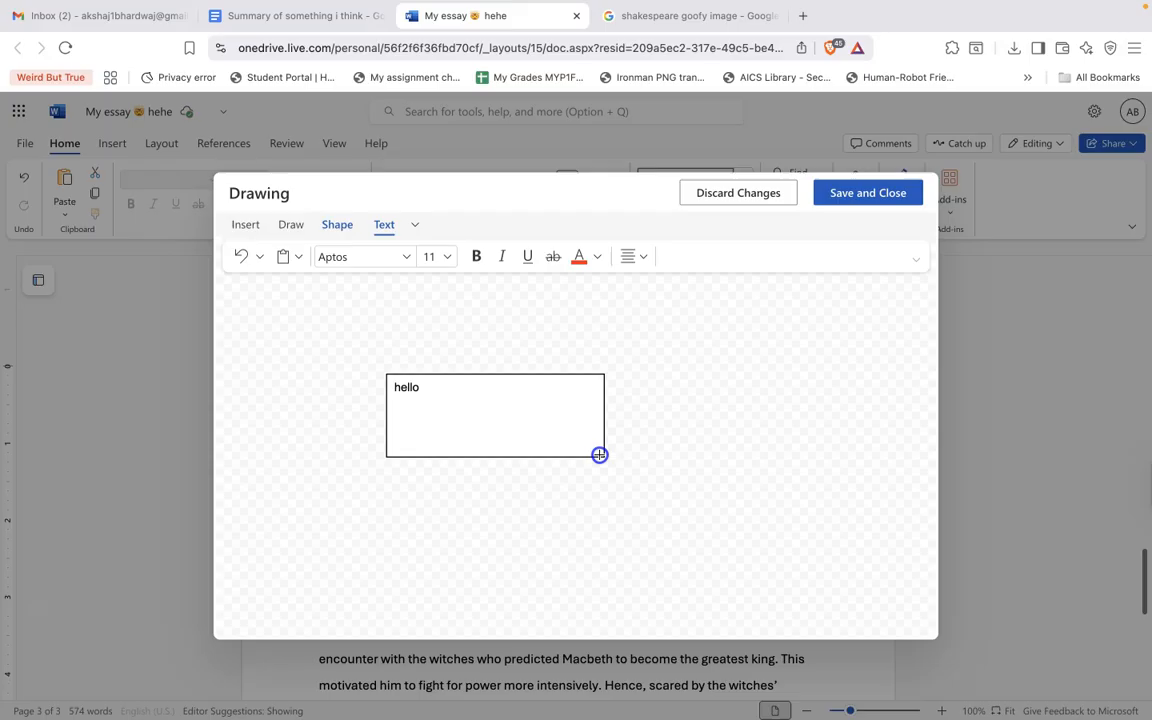
Change the text box's shape to a heart, then to a smiley face.
click(332, 228)
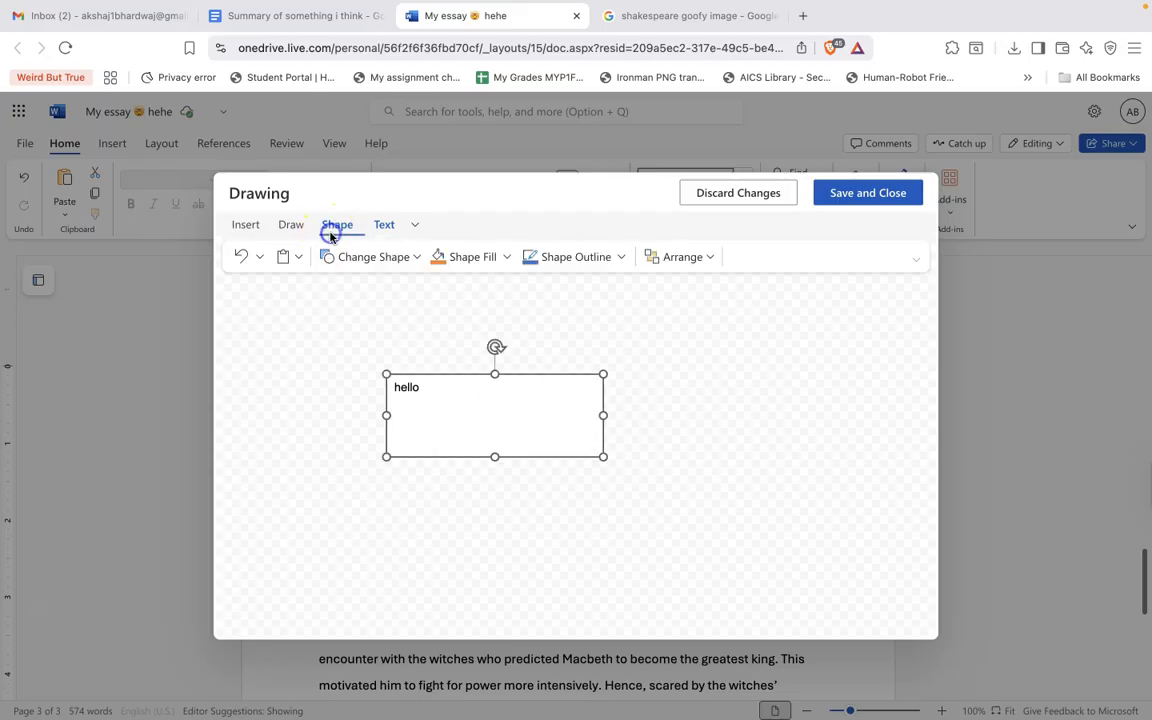
click(392, 257)
click(448, 414)
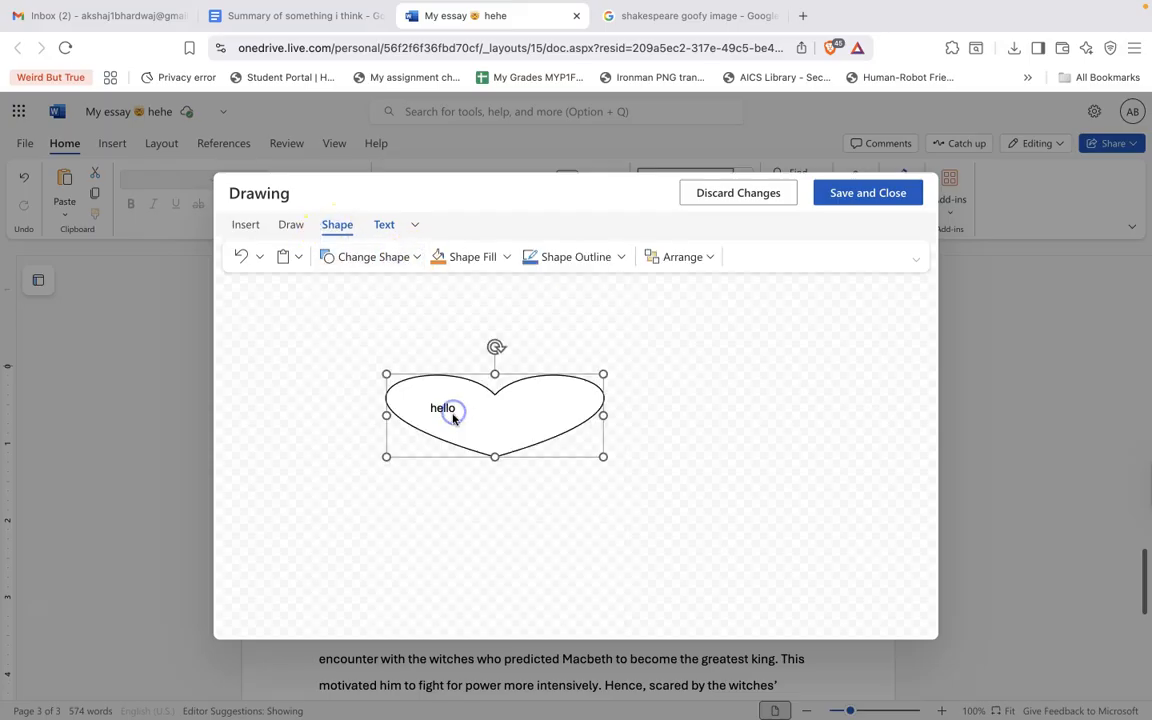
click(399, 254)
click(424, 414)
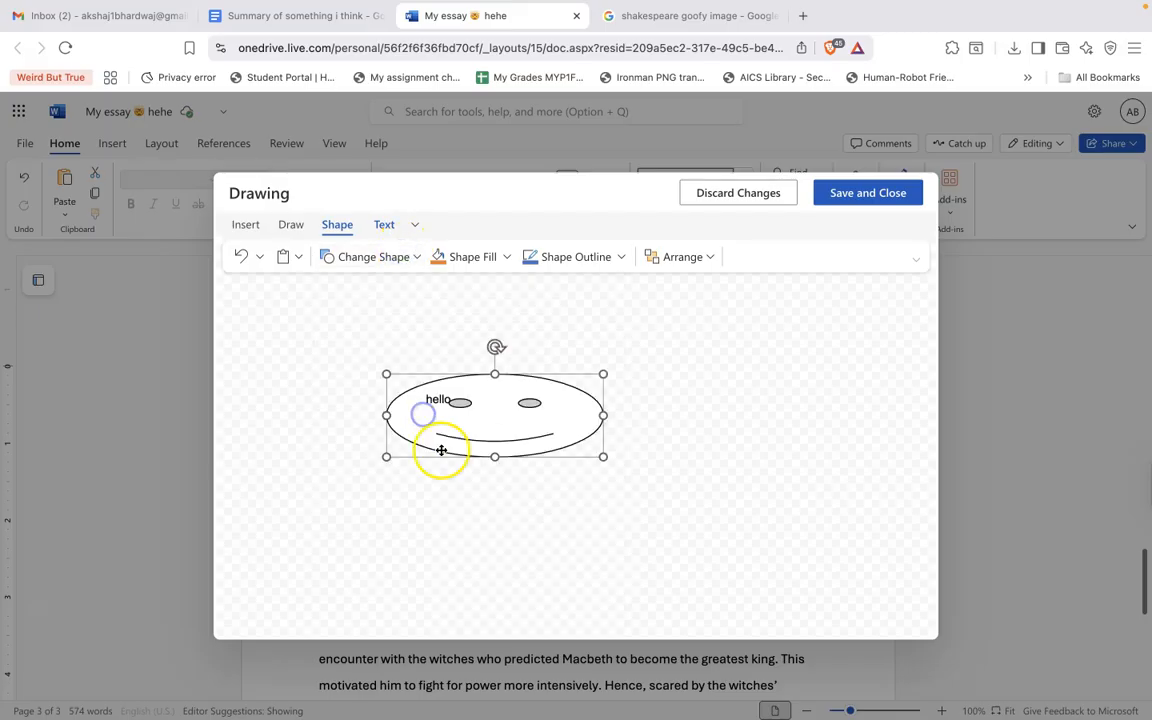
Change the shape to a down arrow callout and save the drawing.
click(373, 257)
click(401, 494)
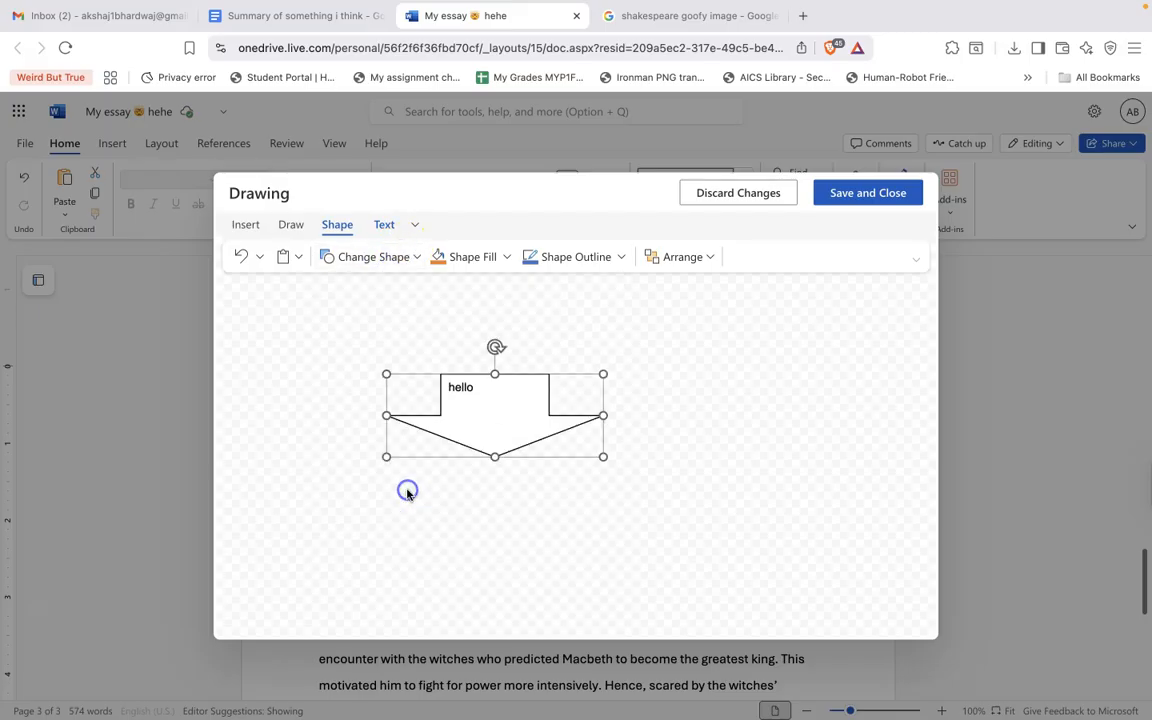
click(847, 194)
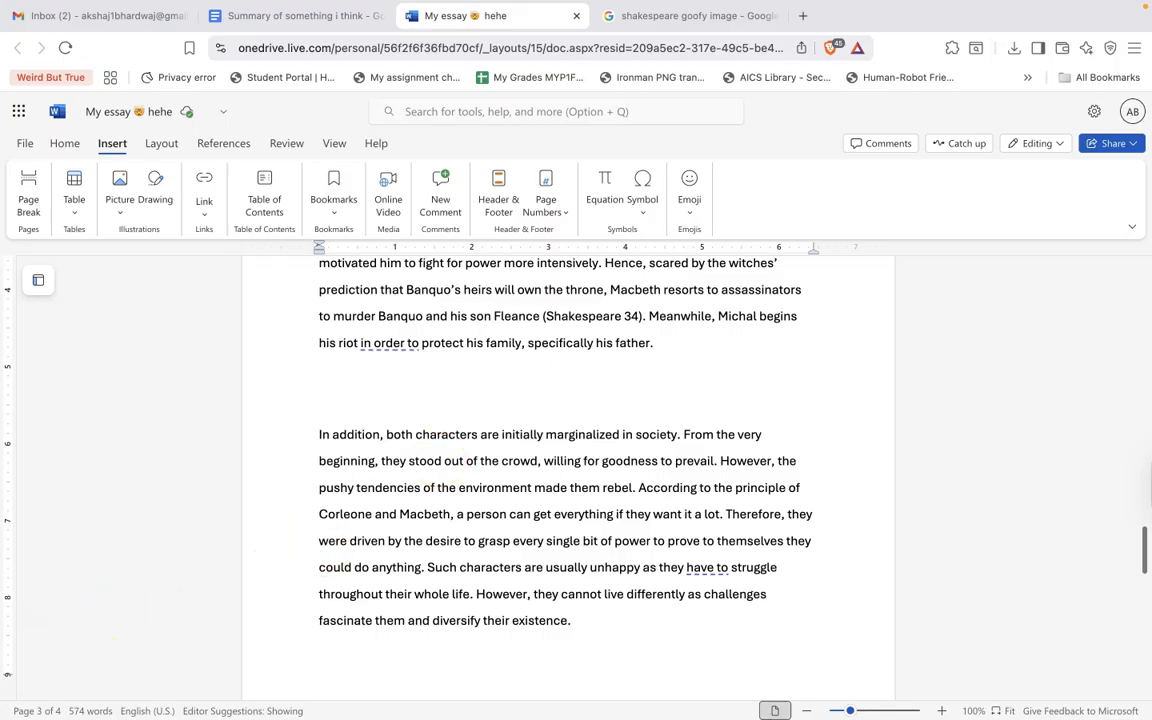
Apply a bottom page border to the document.
click(62, 143)
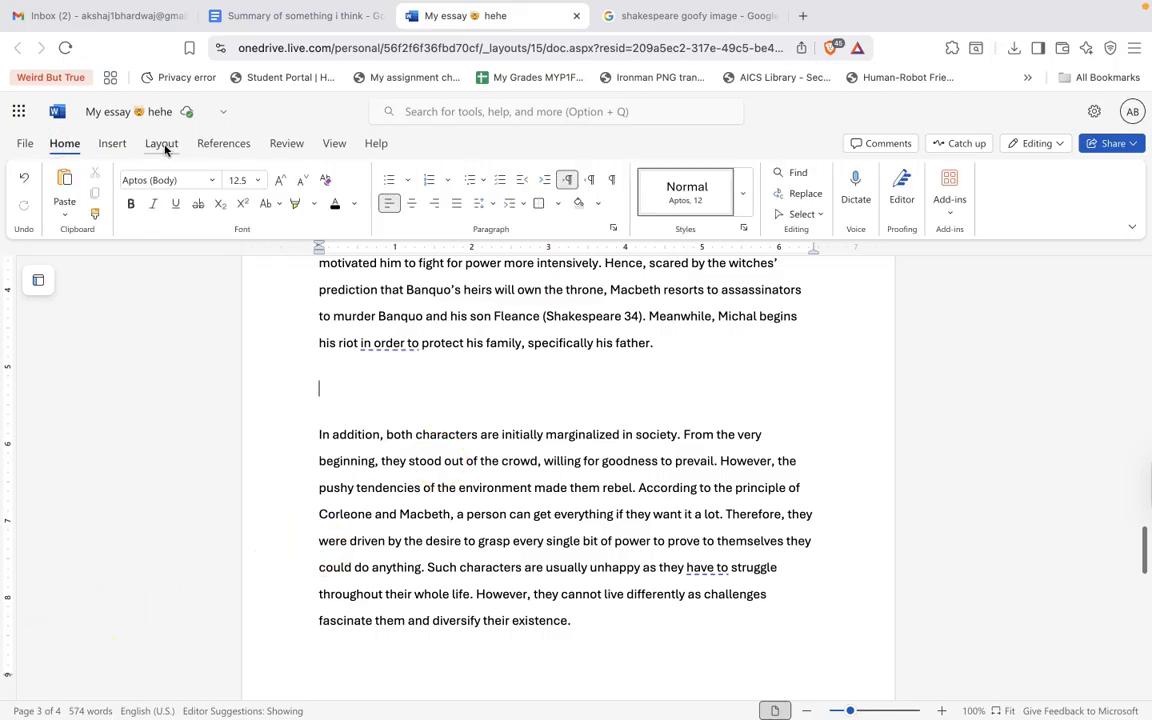
click(163, 144)
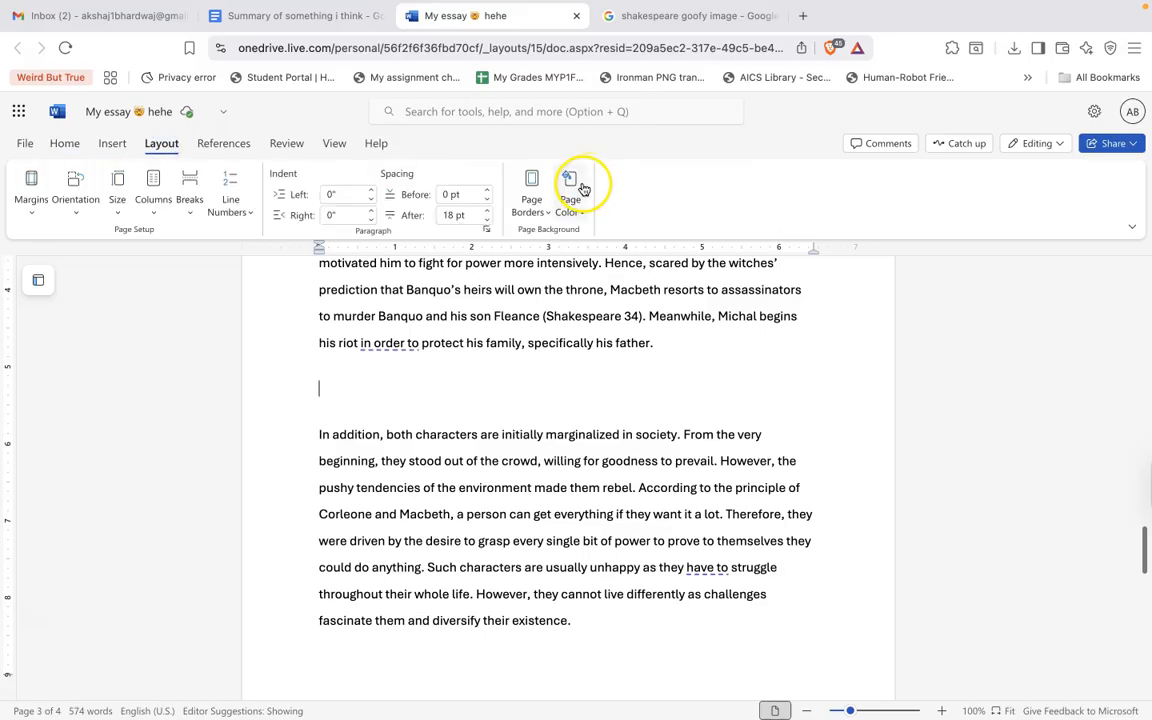
click(576, 188)
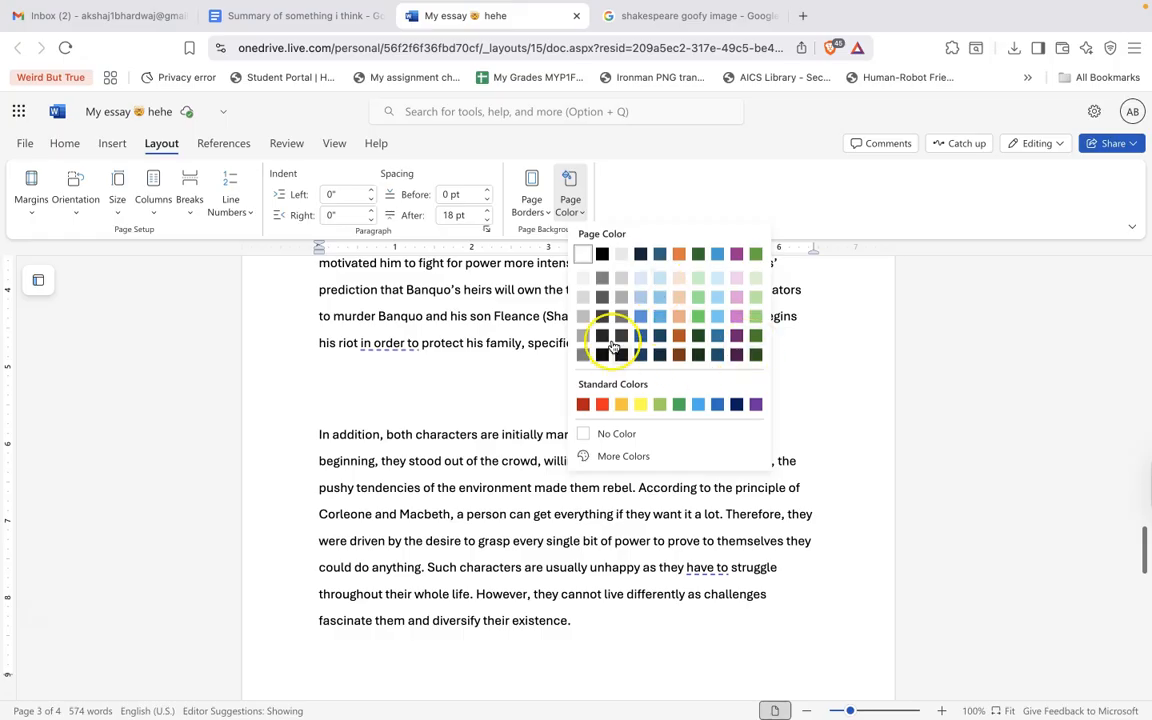
click(531, 192)
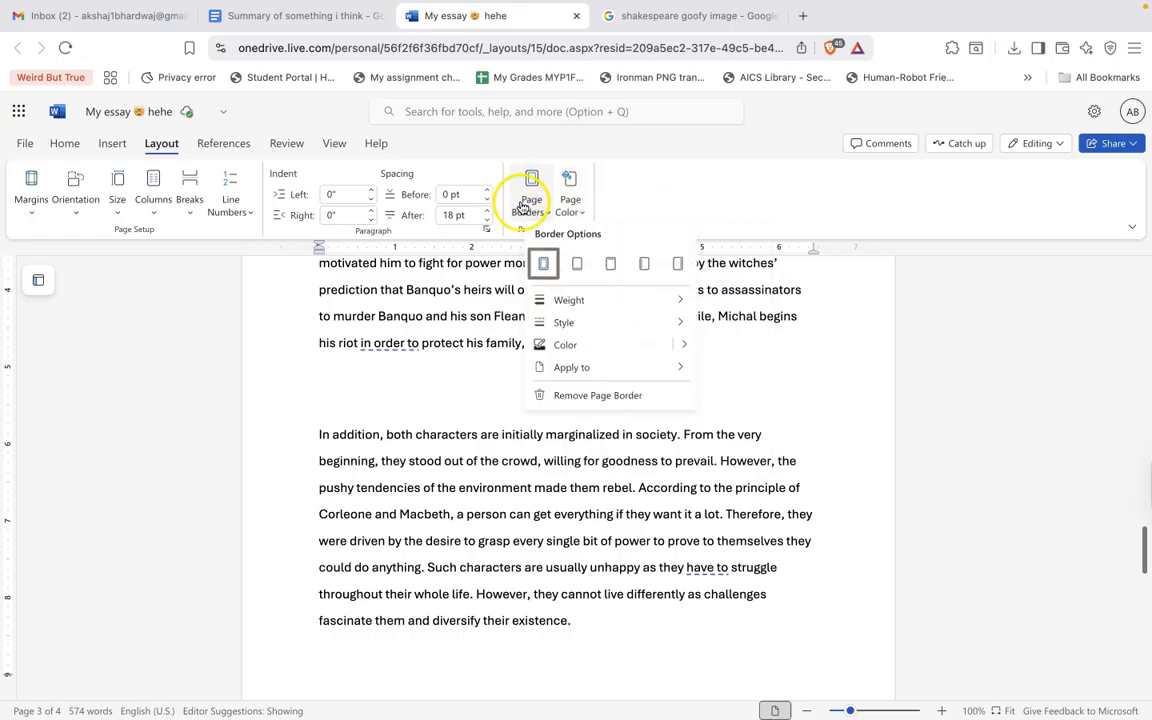
click(577, 265)
scroll(645, 323, down, 3)
scroll(645, 323, down, 2)
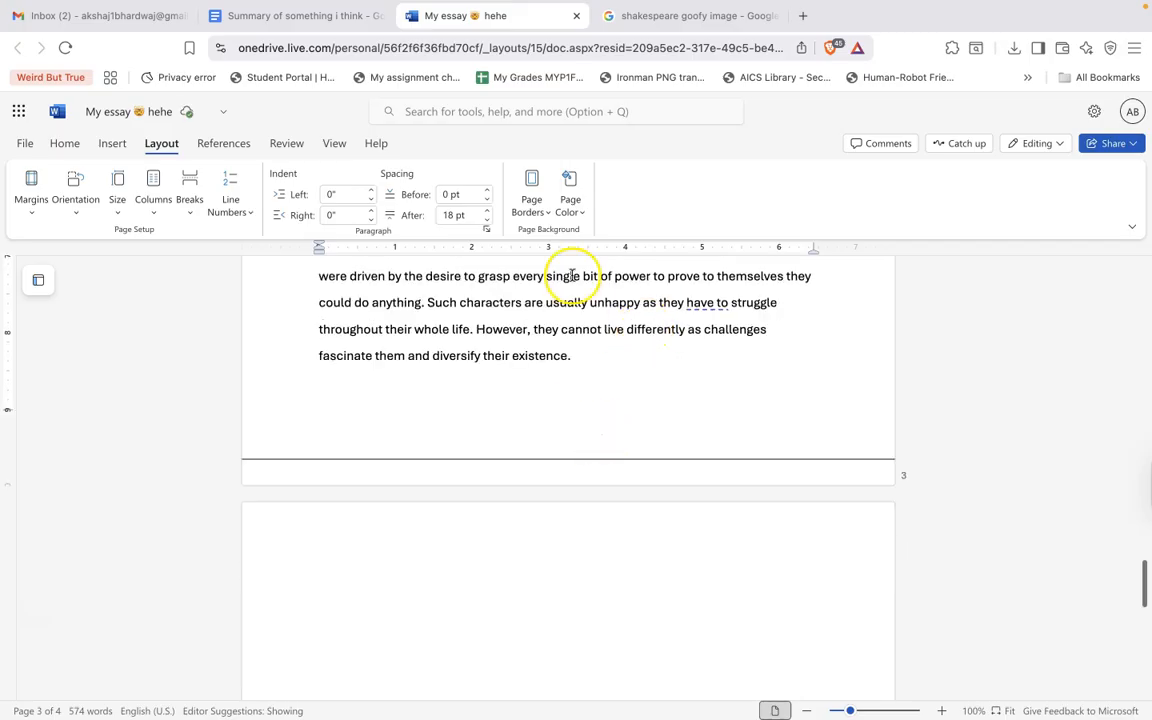
Set the page border weight to 6 pt.
click(535, 199)
mouse_move(571, 301)
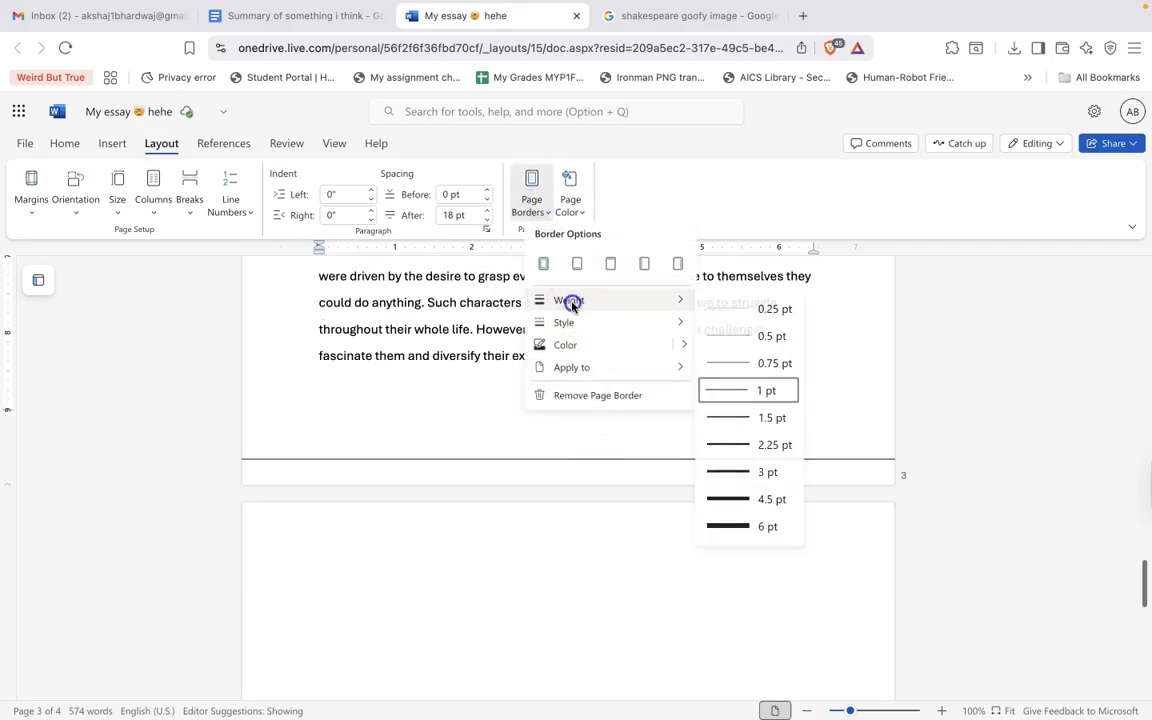
click(757, 523)
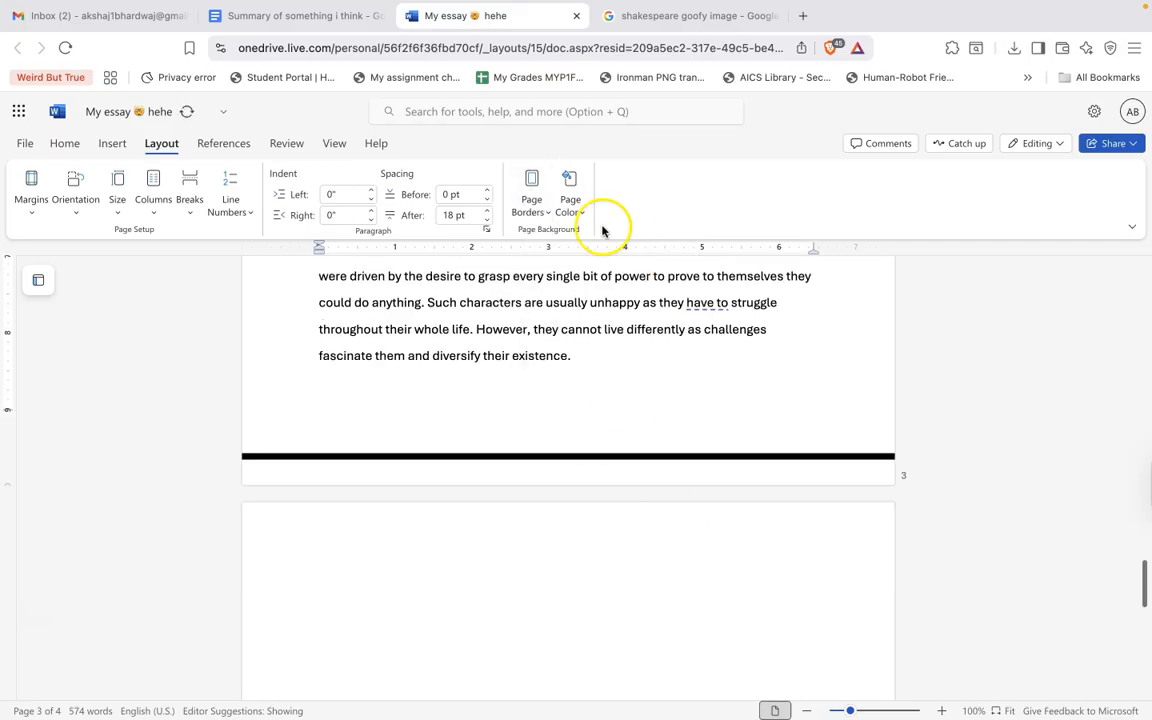
Change the page border to a box border around all sides of the page.
click(529, 186)
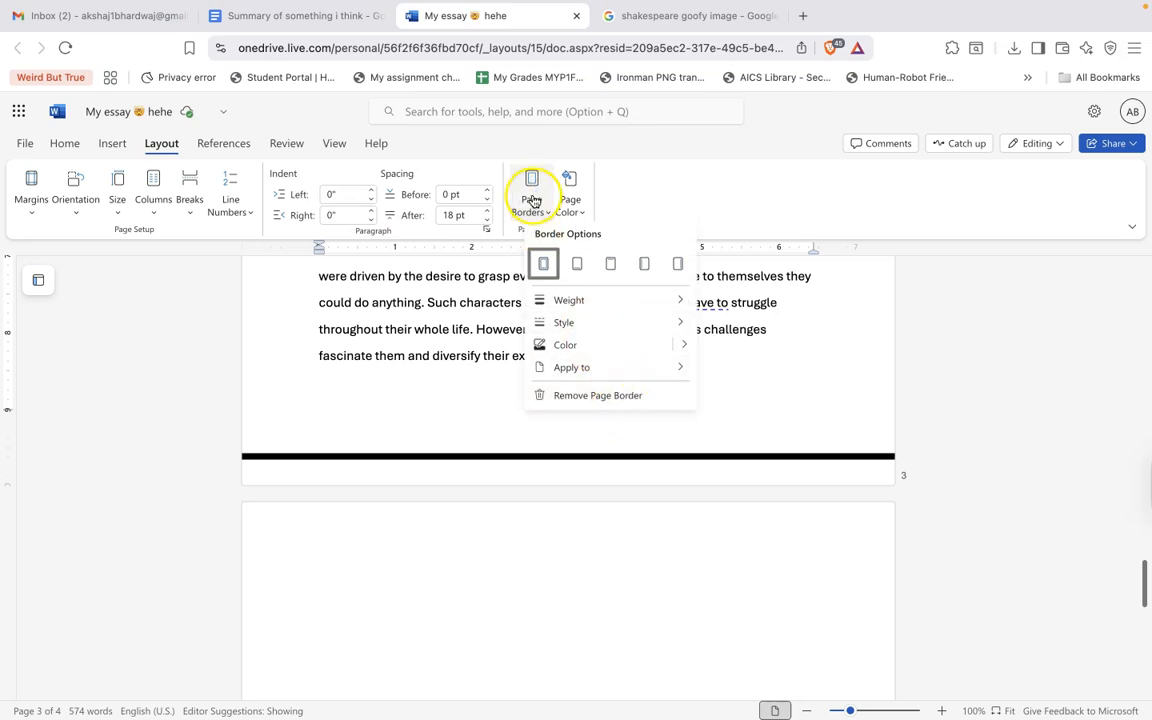
click(577, 266)
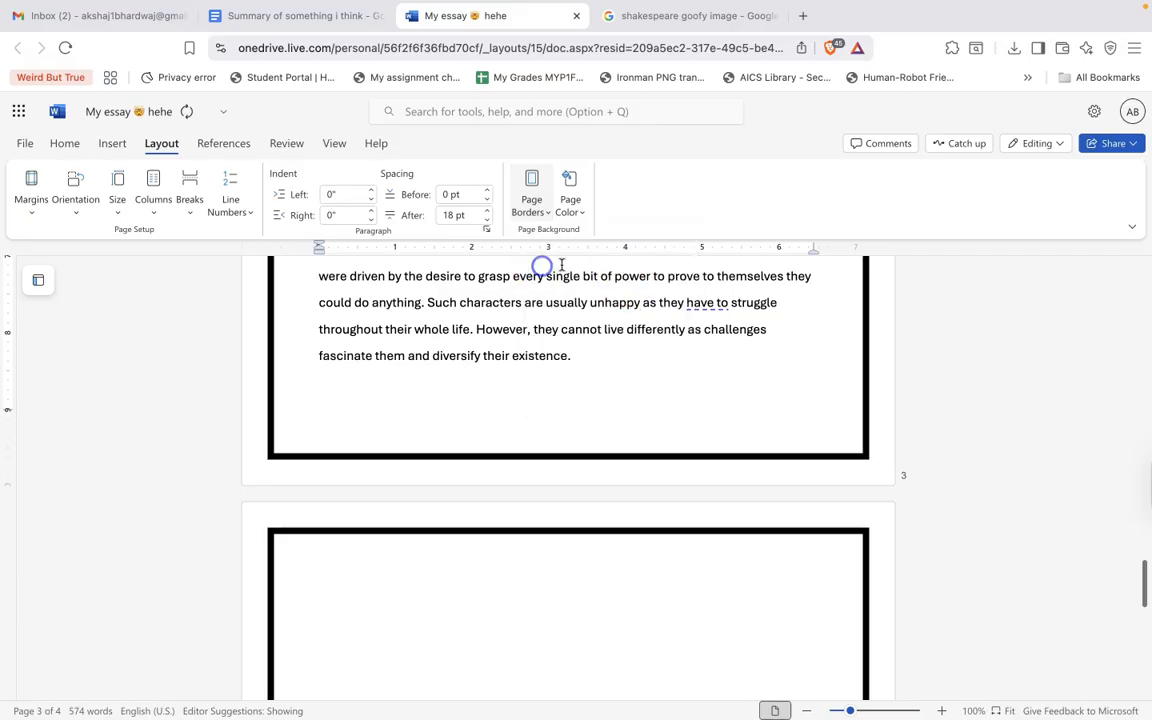
Open the text box drawing and set its text font to Lucida Sans at 26 pt.
scroll(625, 275, up, 10)
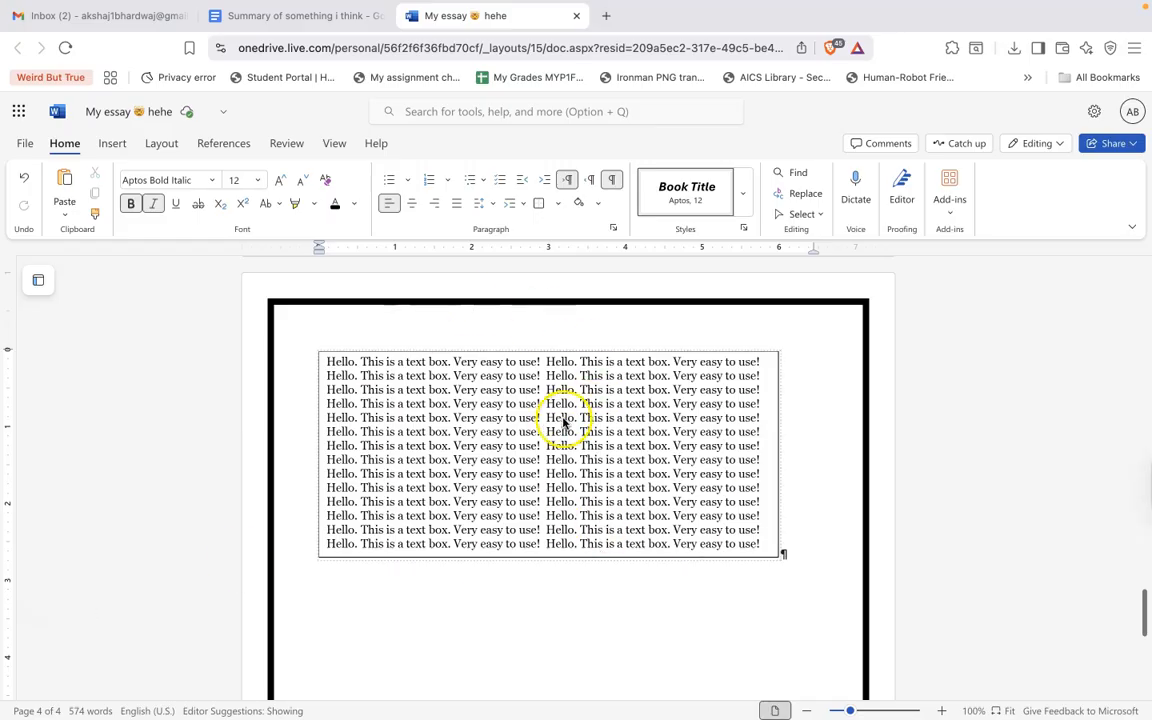
double_click(591, 458)
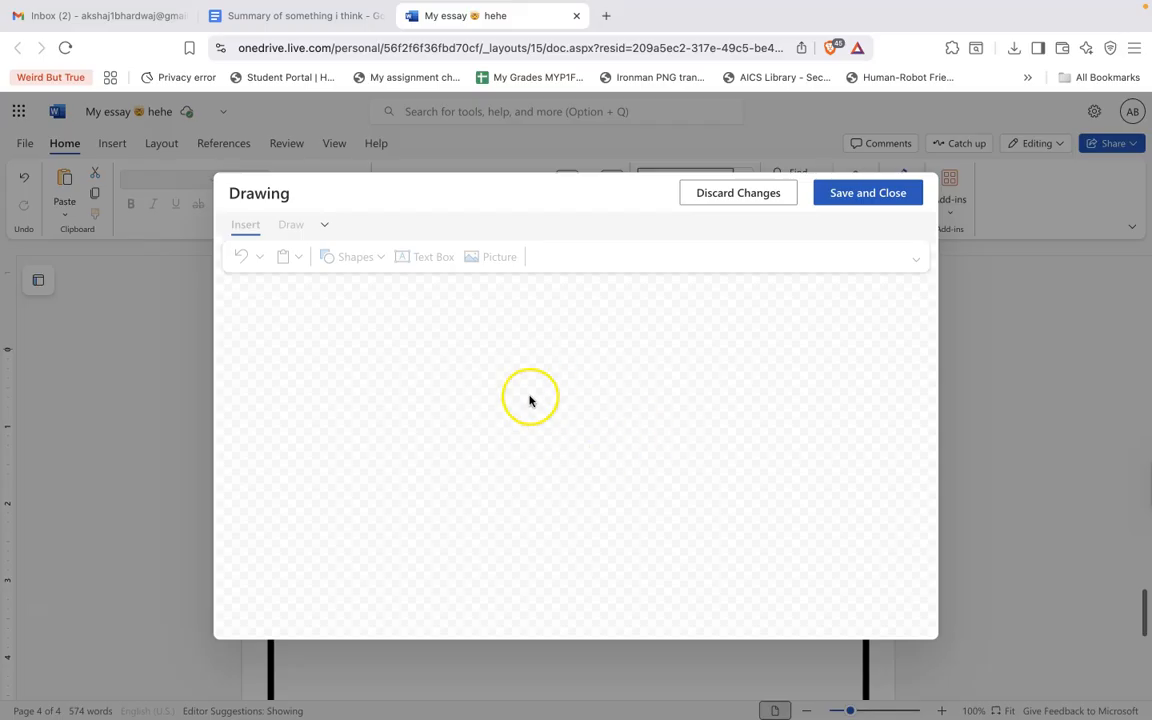
click(371, 351)
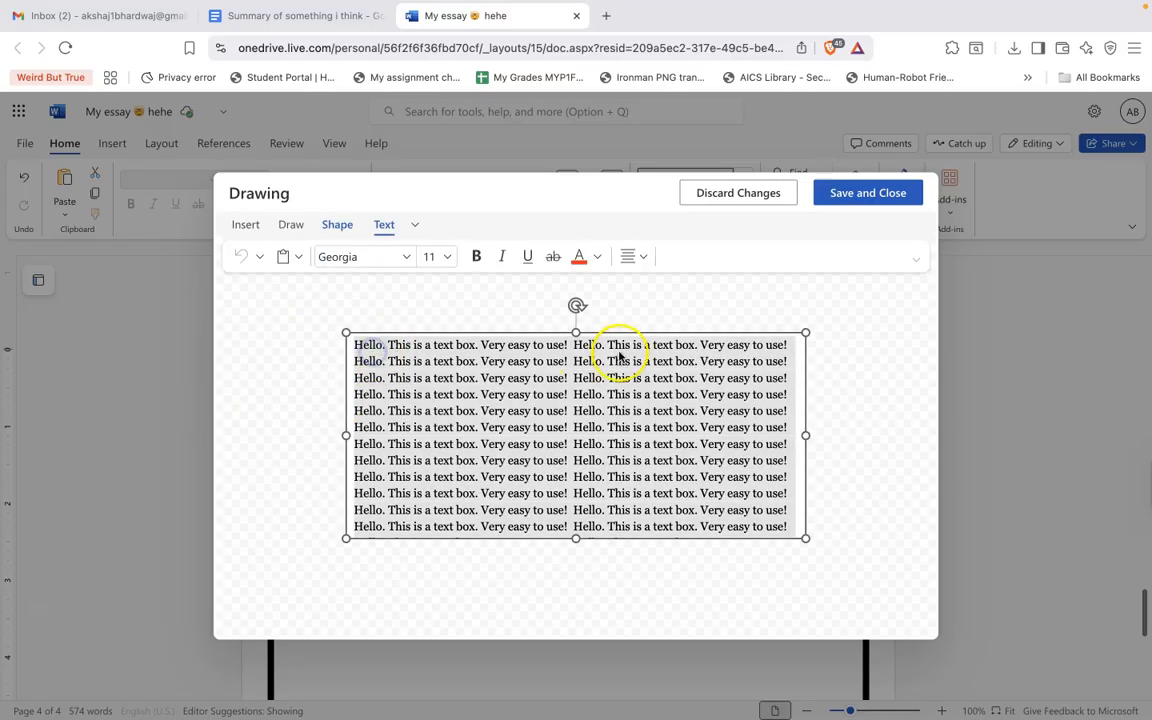
click(395, 256)
scroll(400, 408, down, 15)
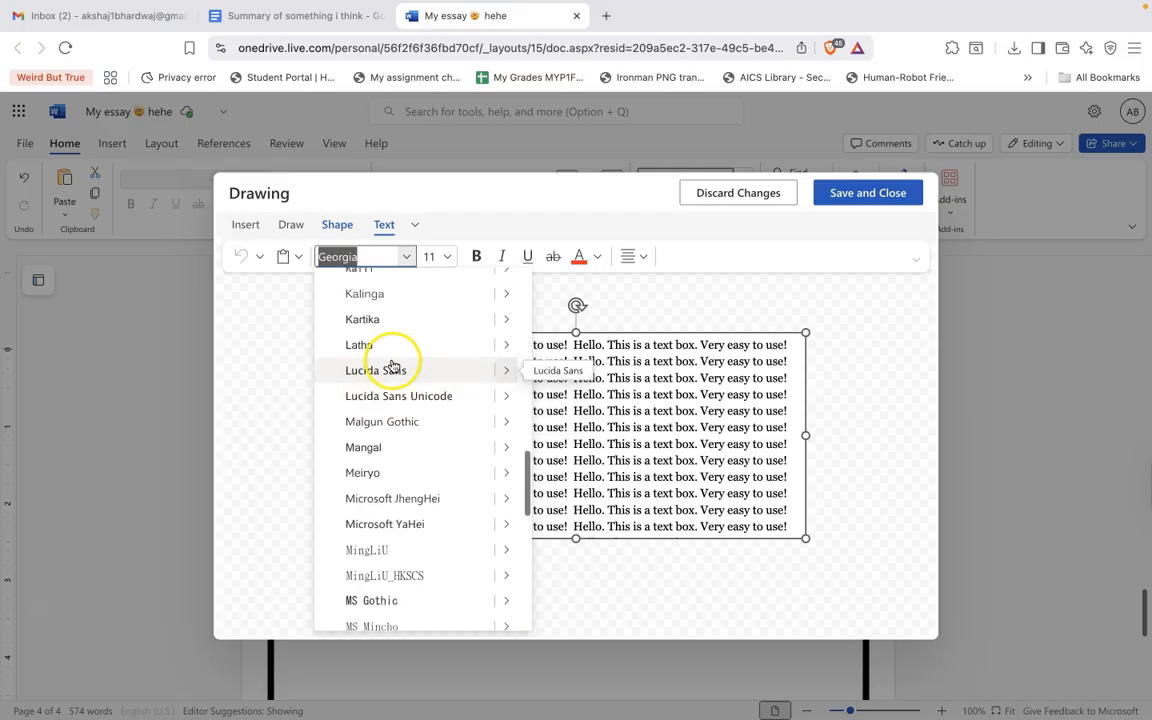
click(400, 360)
click(447, 258)
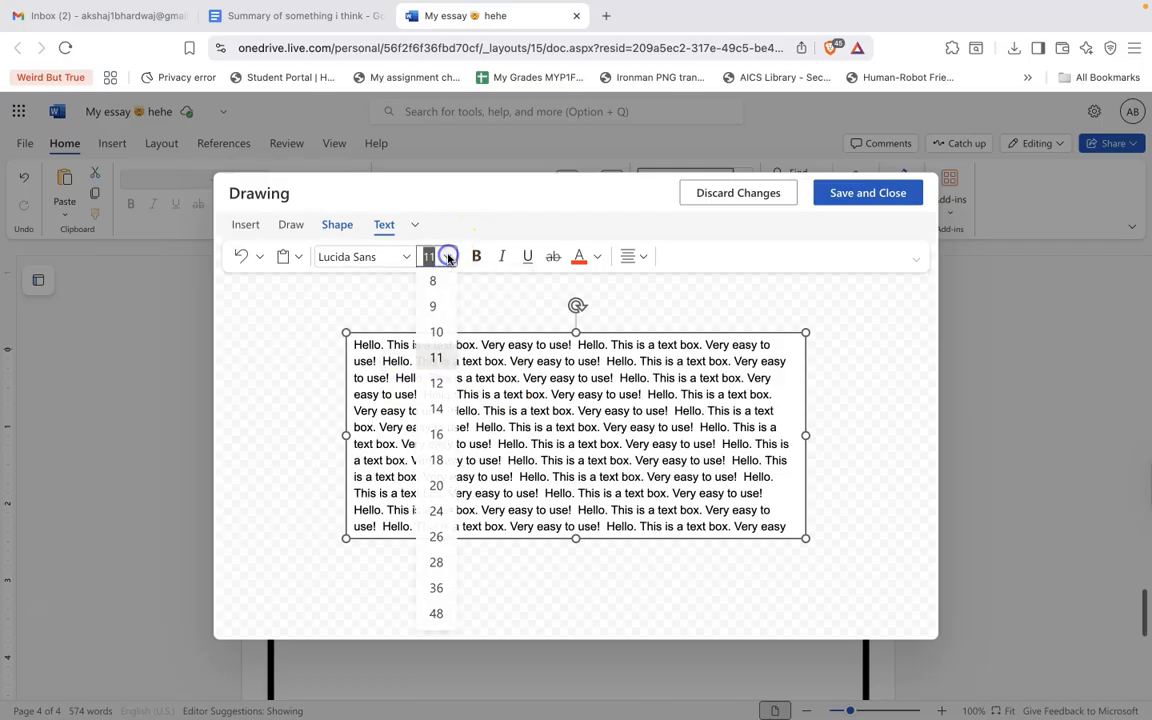
click(446, 552)
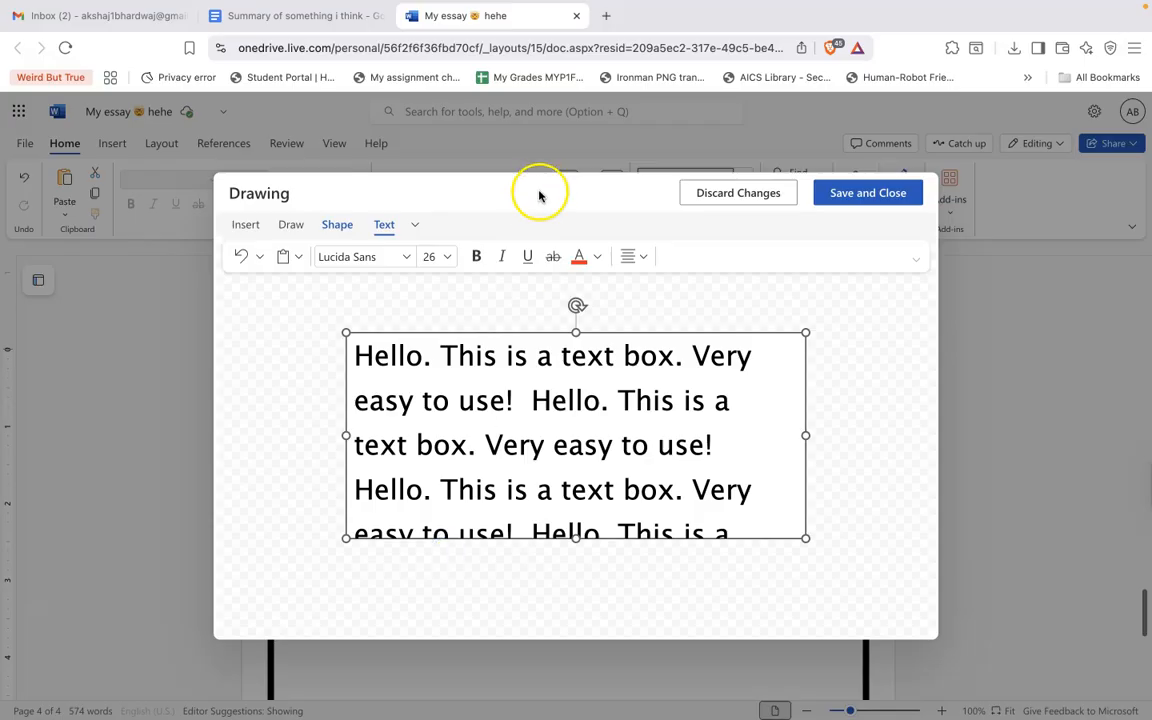
Toggle bold, italic, underline and strikethrough on the text box text, switching each off again.
click(476, 256)
click(476, 256)
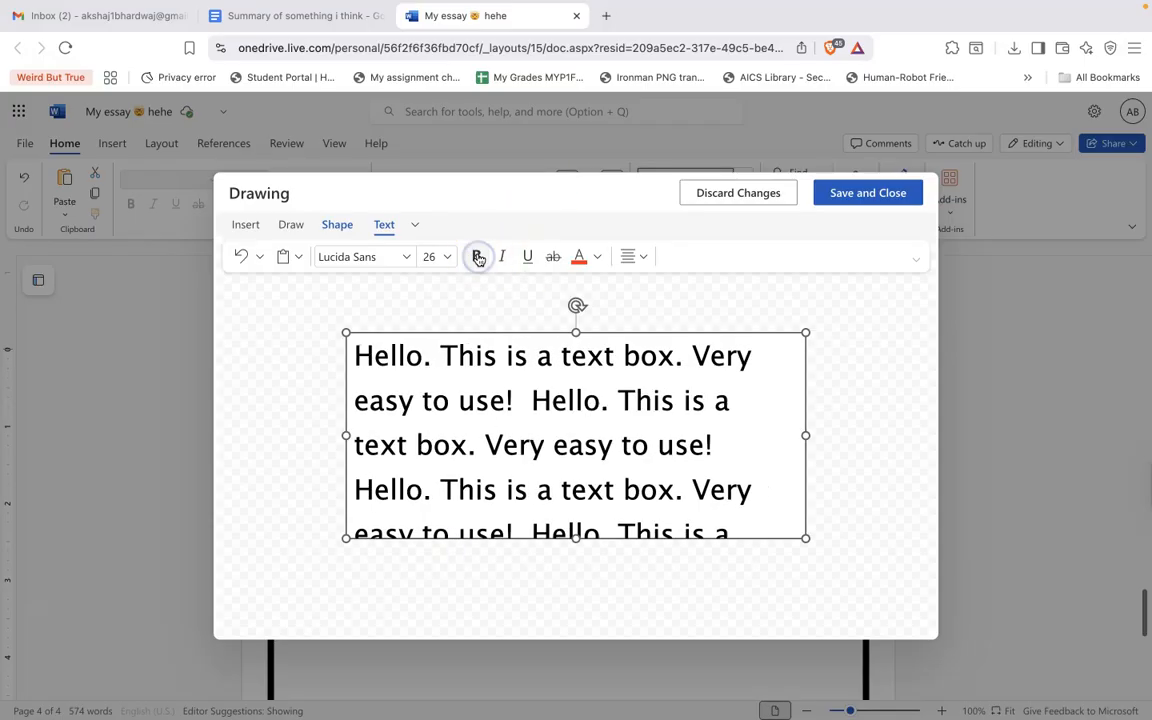
click(501, 256)
click(501, 256)
click(528, 257)
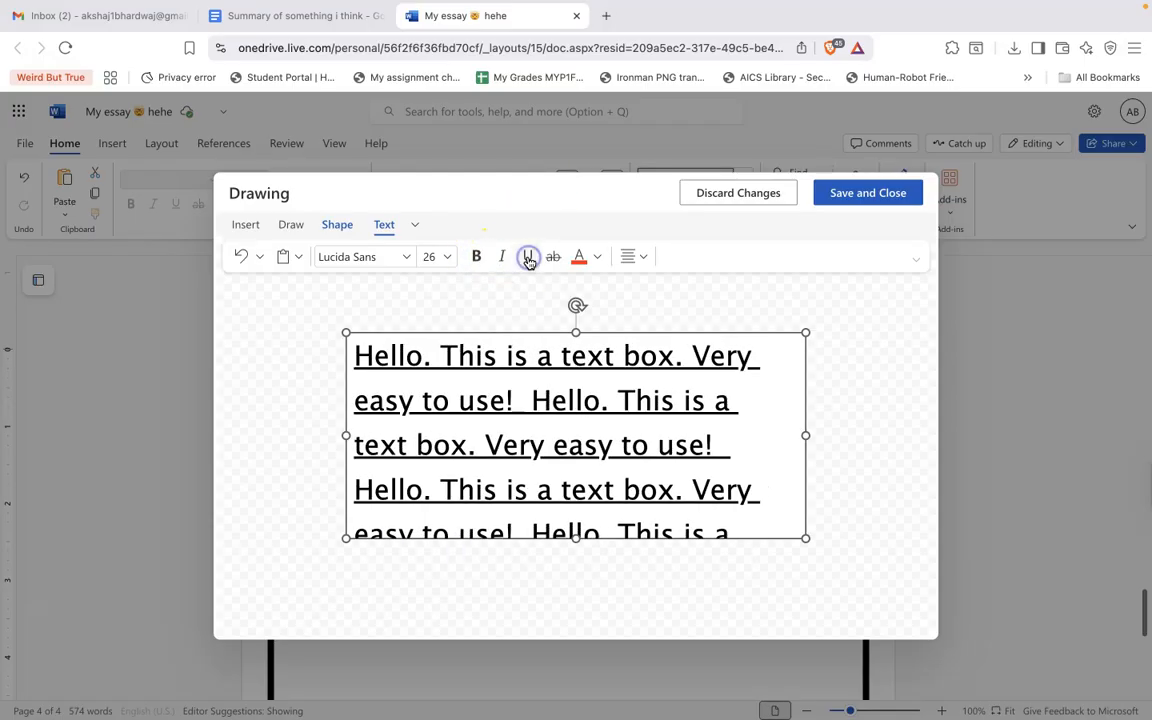
click(528, 257)
click(551, 257)
click(551, 257)
Apply the red font colour to the text box text and save the drawing.
click(579, 257)
click(858, 197)
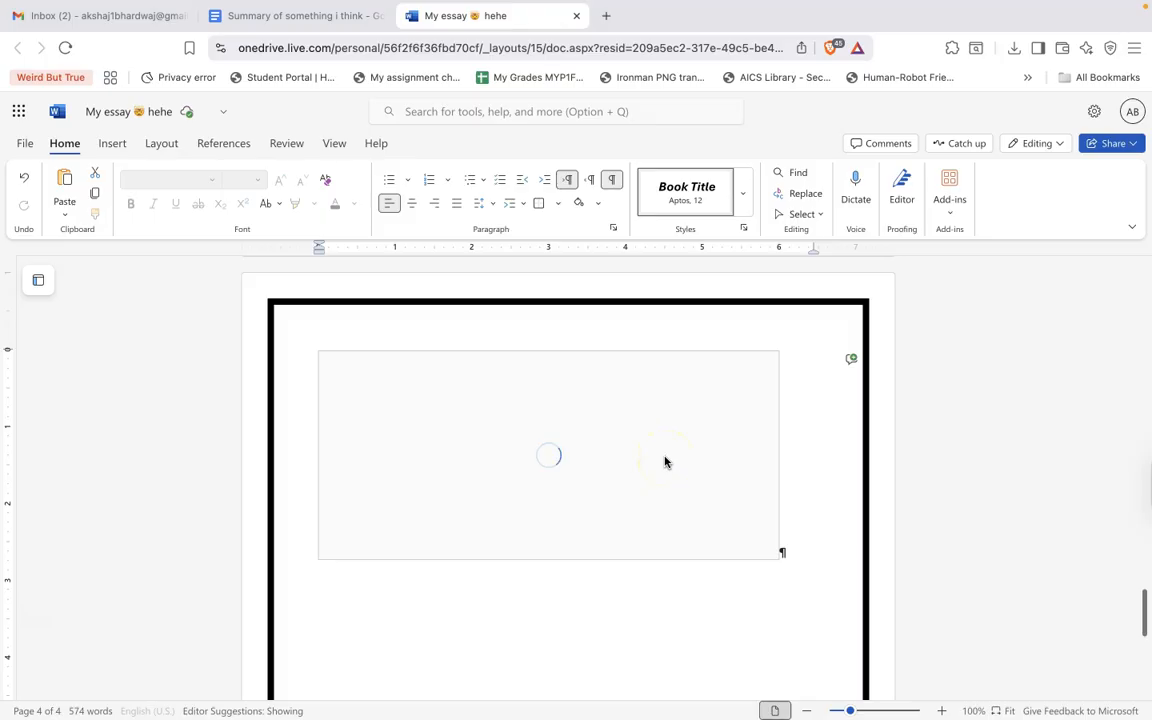
scroll(730, 515, down, 1)
scroll(699, 529, up, 3)
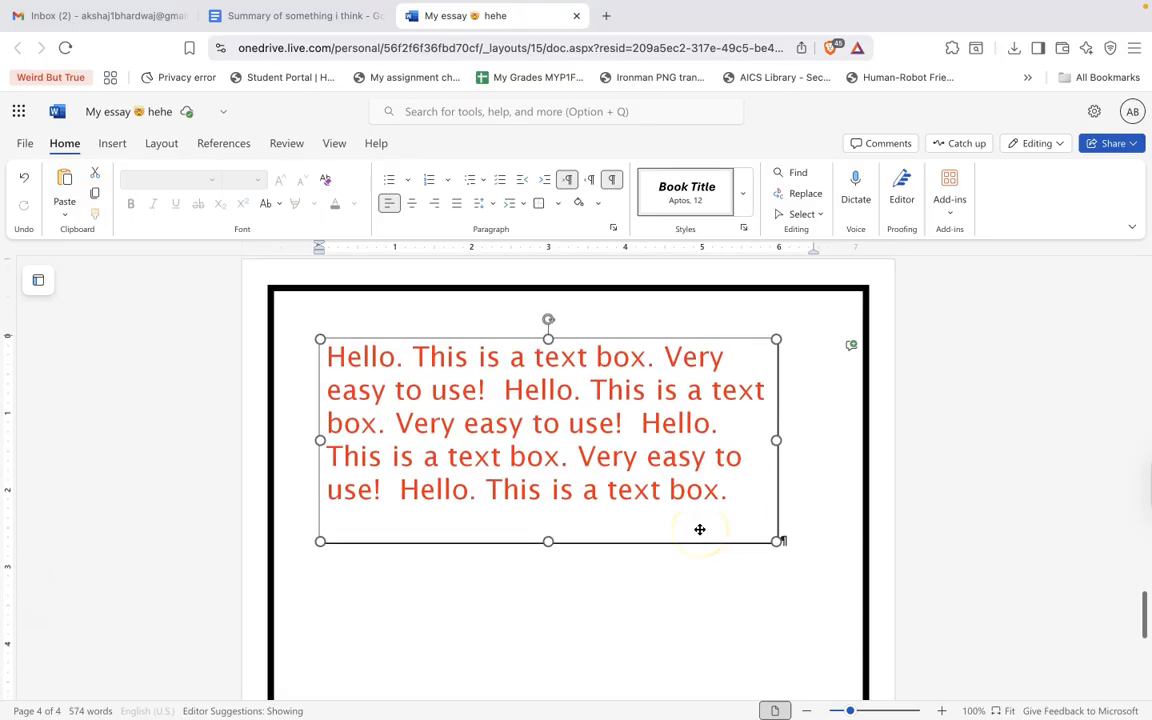